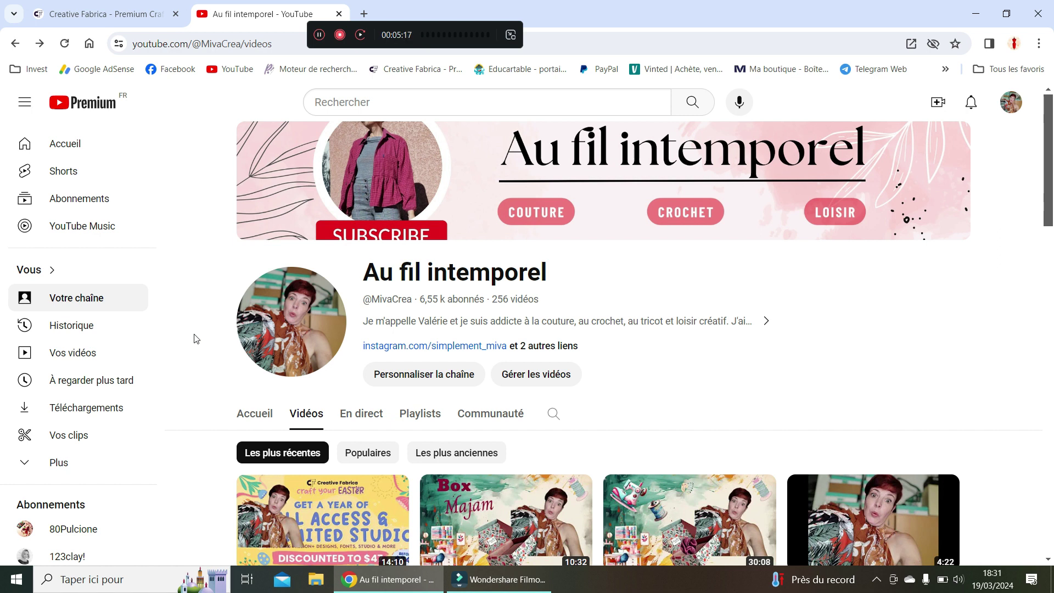
View the Présentation Creative Fabrica video on the Au fil intemporel YouTube channel and return to the channel's video list.
{"action": "left_click", "coordinate": [145, 15]}
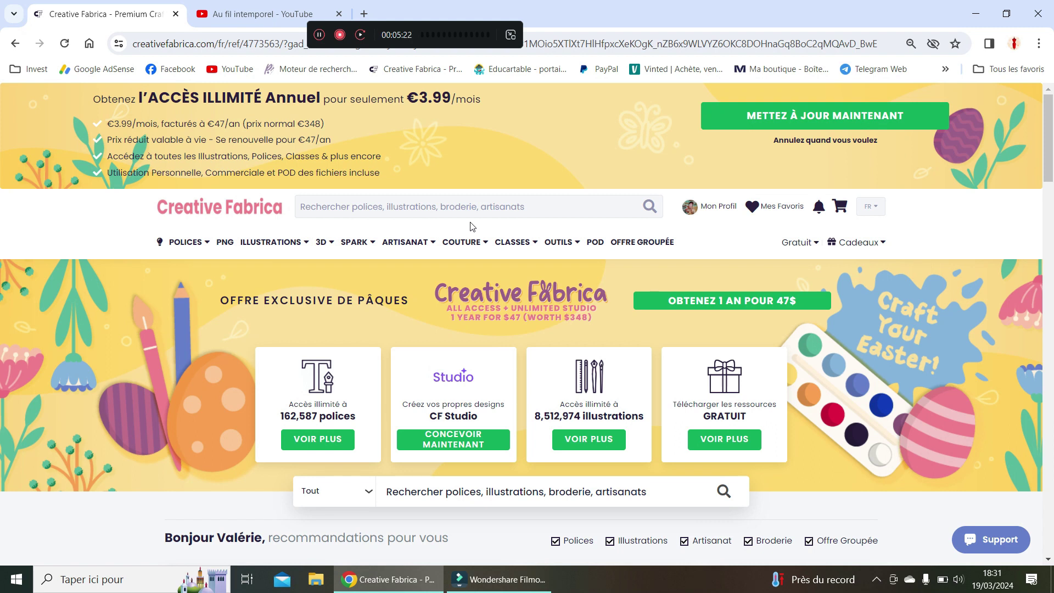
{"action": "left_click", "coordinate": [249, 20]}
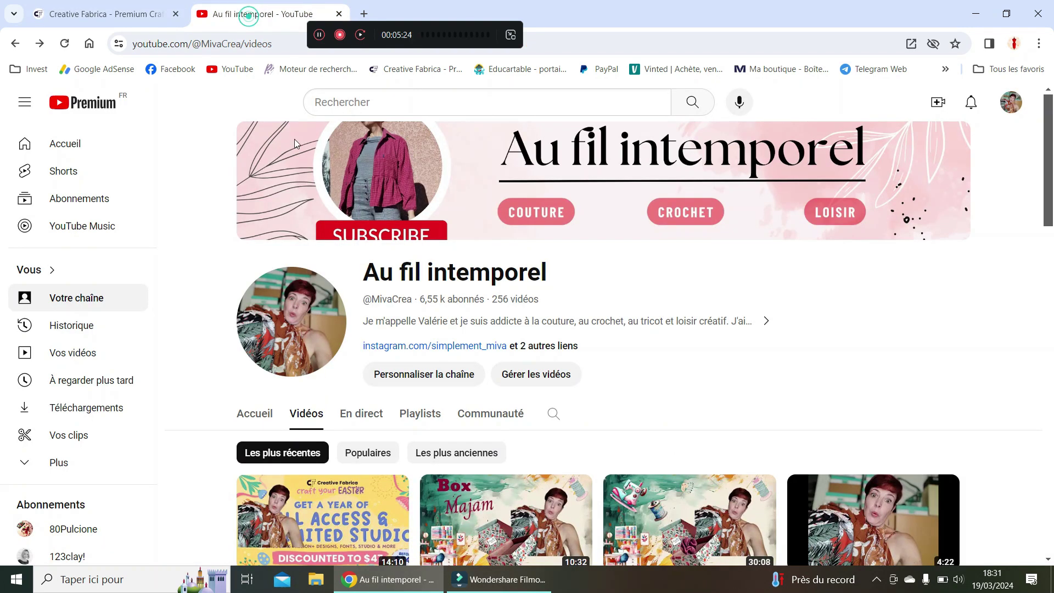
{"action": "scroll", "coordinate": [531, 309], "scroll_direction": "down", "scroll_amount": 3}
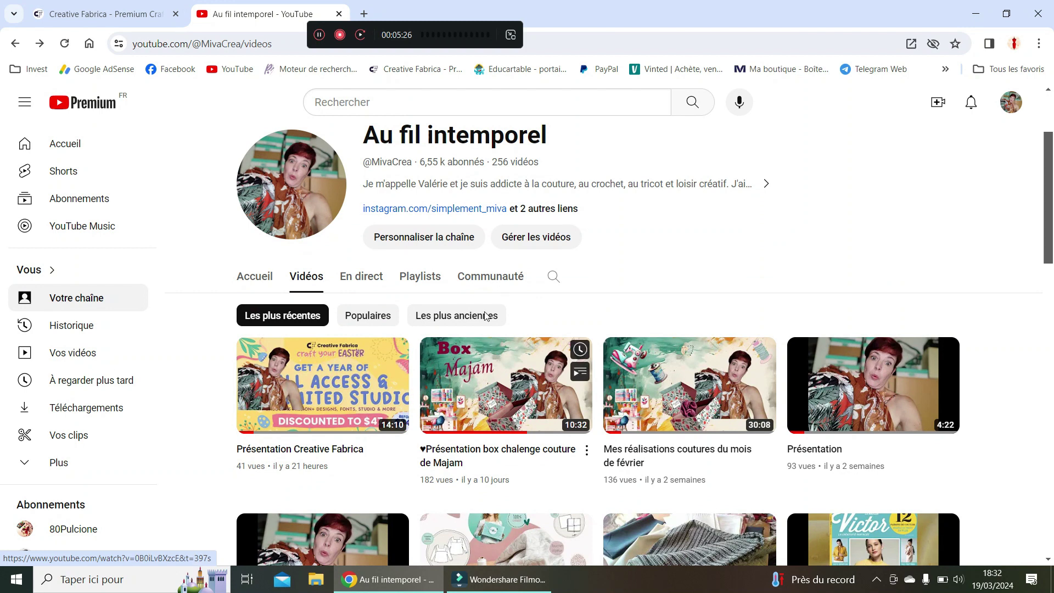
{"action": "mouse_move", "coordinate": [253, 459]}
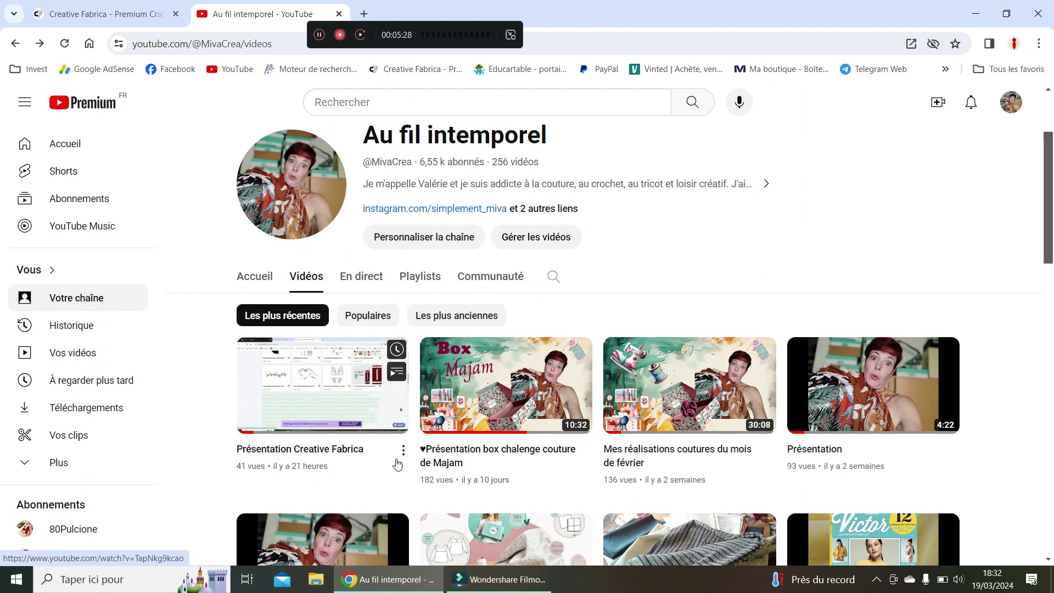
{"action": "left_click", "coordinate": [313, 405]}
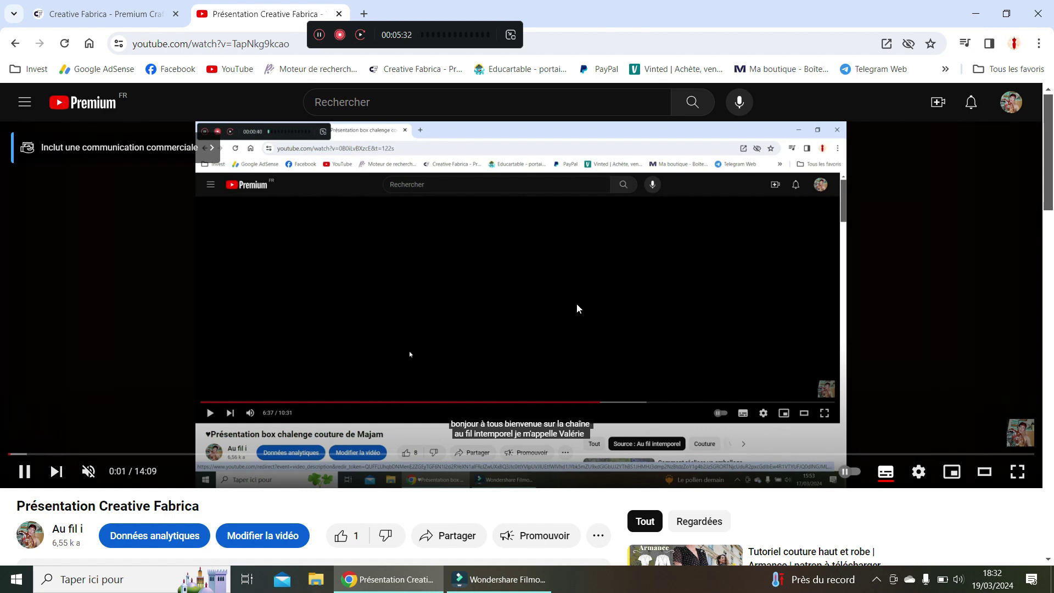
{"action": "scroll", "coordinate": [576, 309], "scroll_direction": "down", "scroll_amount": 6}
{"action": "scroll", "coordinate": [576, 308], "scroll_direction": "up", "scroll_amount": 6}
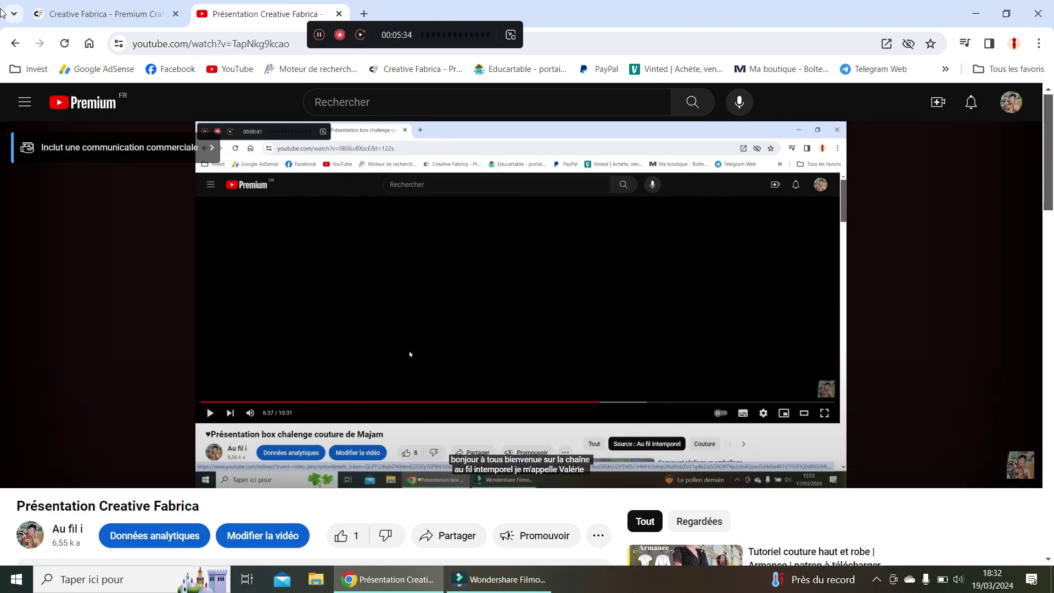
{"action": "left_click", "coordinate": [15, 43]}
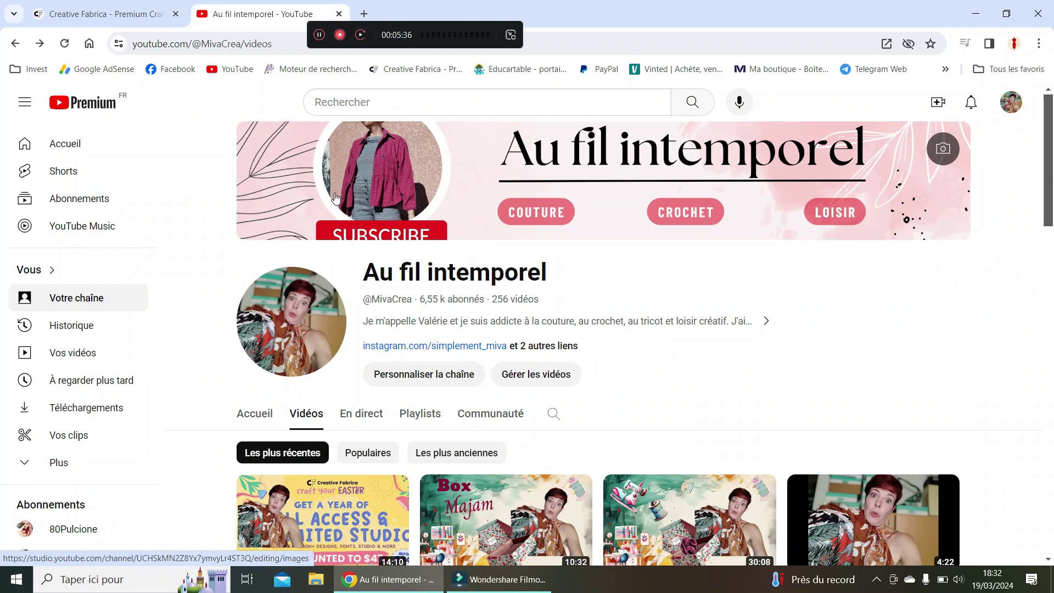
{"action": "scroll", "coordinate": [336, 197], "scroll_direction": "down", "scroll_amount": 5}
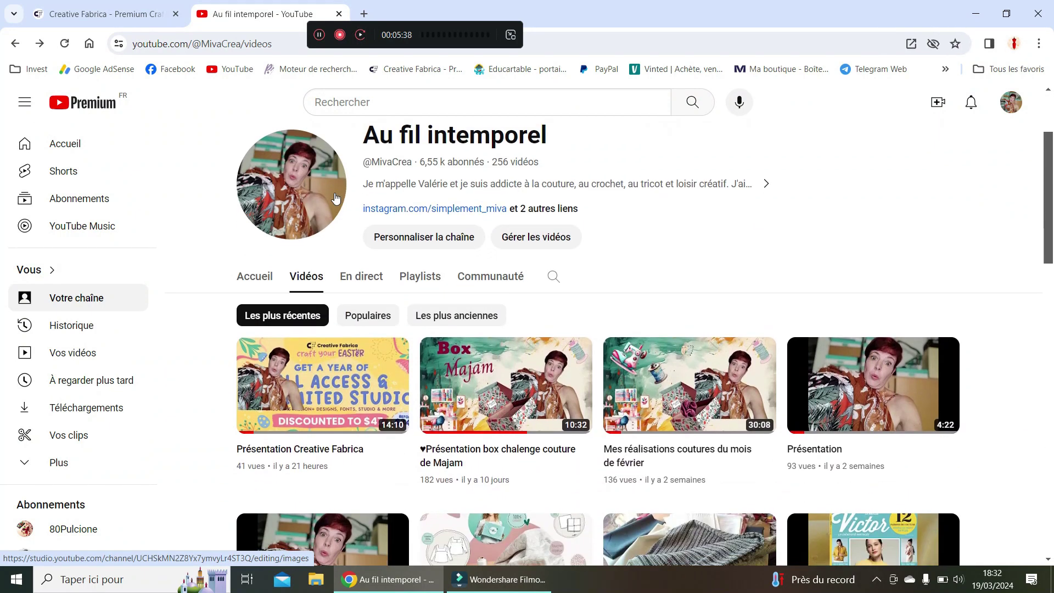
{"action": "scroll", "coordinate": [336, 198], "scroll_direction": "up", "scroll_amount": 5}
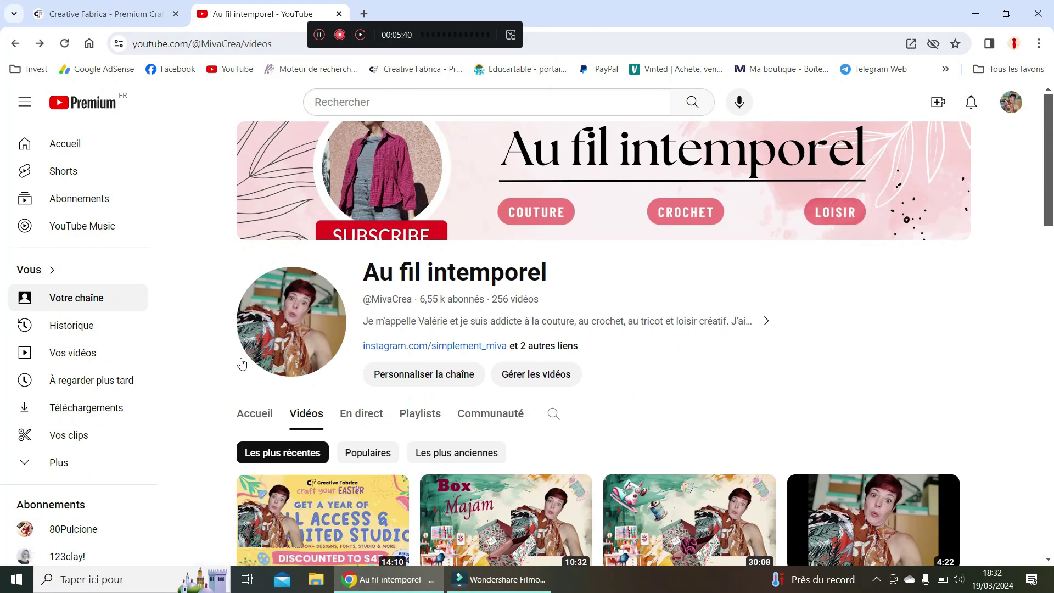
Launch CF Studio from the Creative Fabrica site, translating its landing page into French on the way.
{"action": "left_click", "coordinate": [78, 16]}
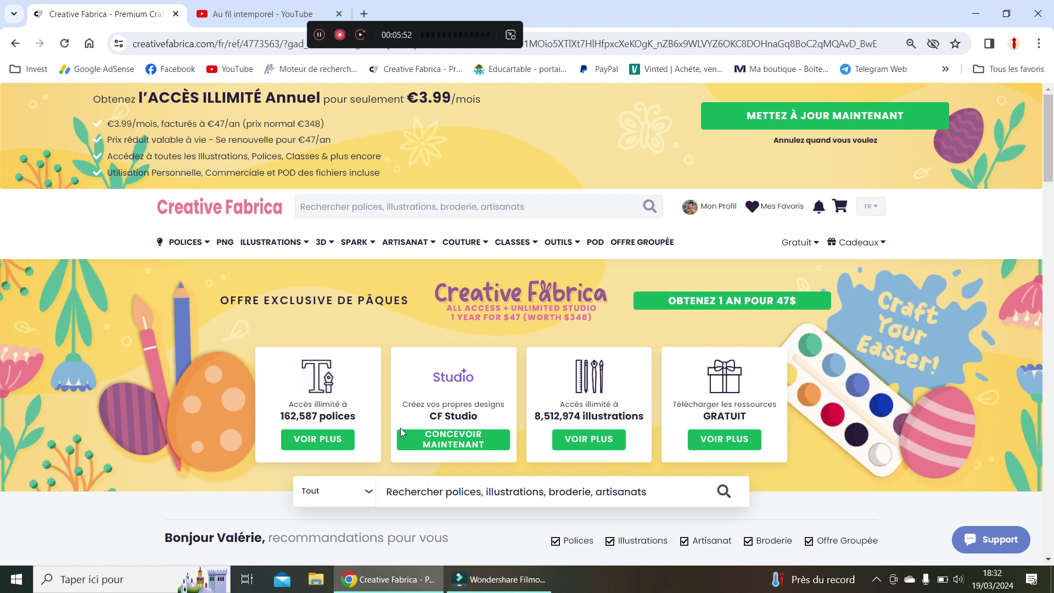
{"action": "left_click", "coordinate": [445, 441]}
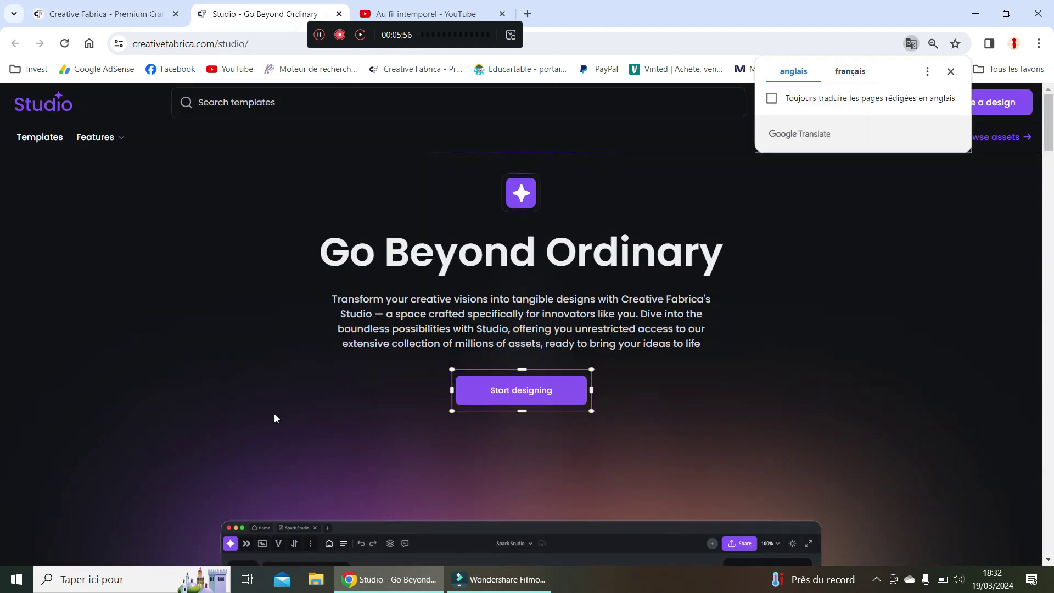
{"action": "left_click", "coordinate": [855, 74]}
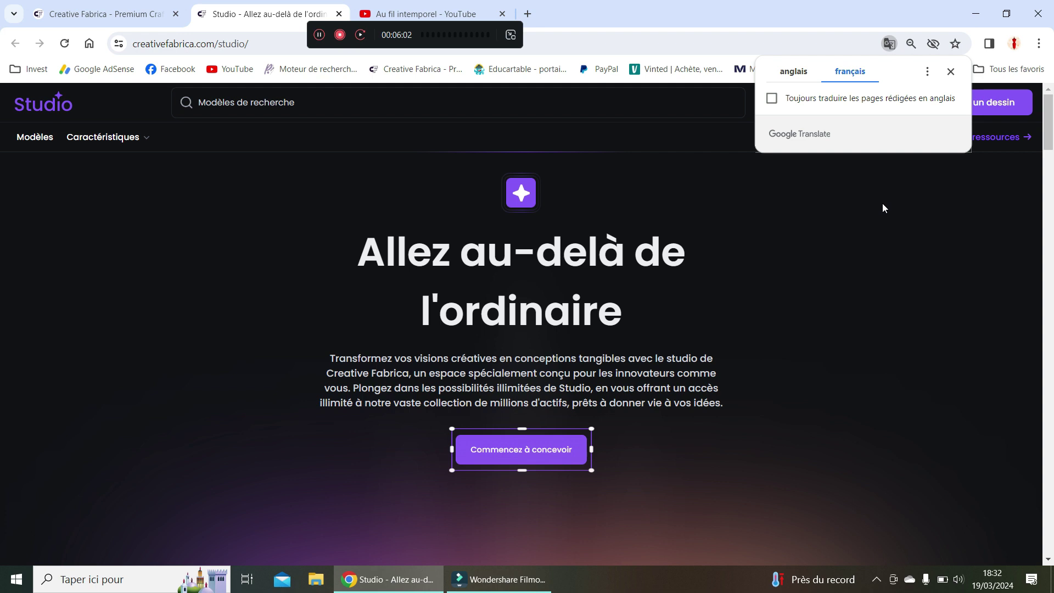
{"action": "left_click", "coordinate": [861, 218]}
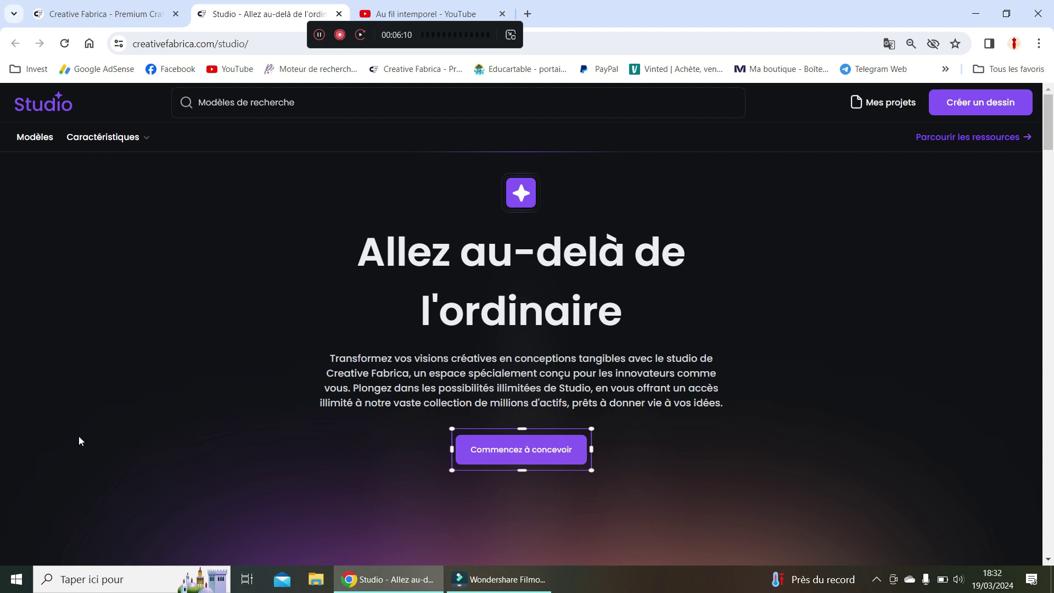
{"action": "left_click", "coordinate": [504, 451]}
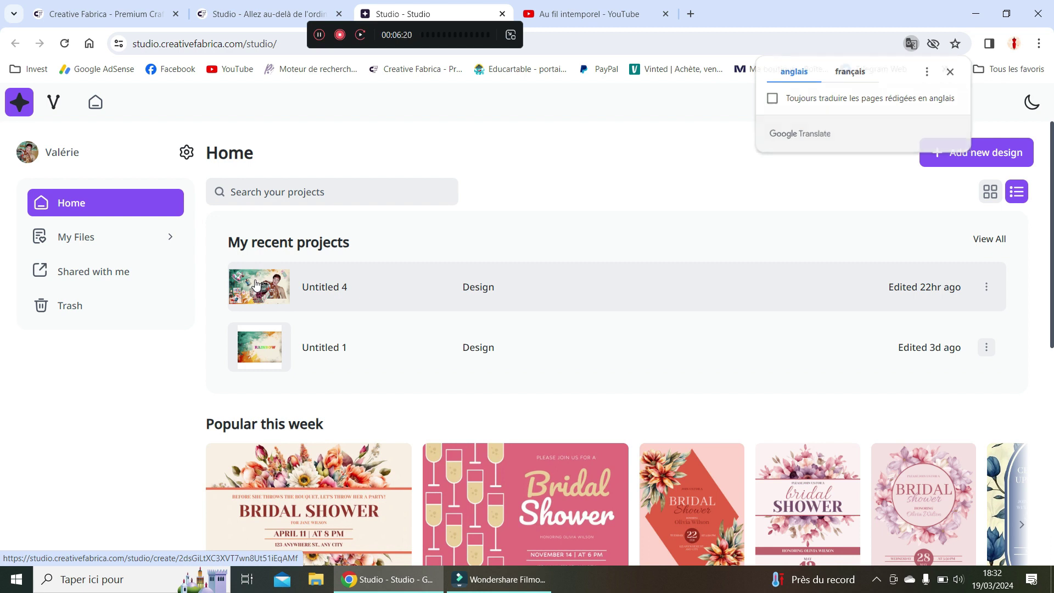
View the recent projects Untitled 4 and Untitled 1, returning to the Studio home page after each.
{"action": "left_click", "coordinate": [256, 286]}
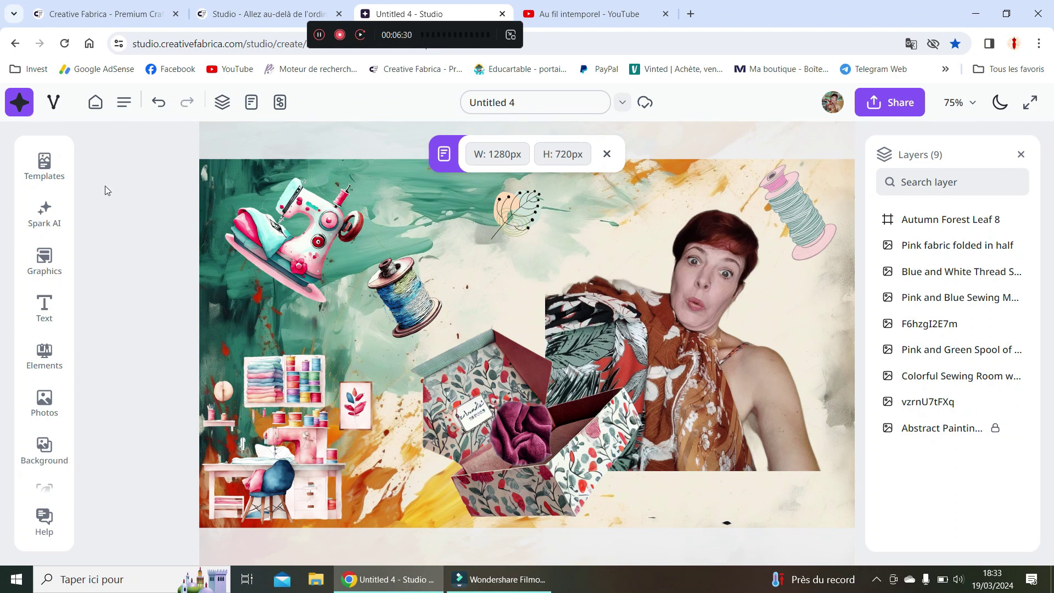
{"action": "left_click", "coordinate": [17, 49]}
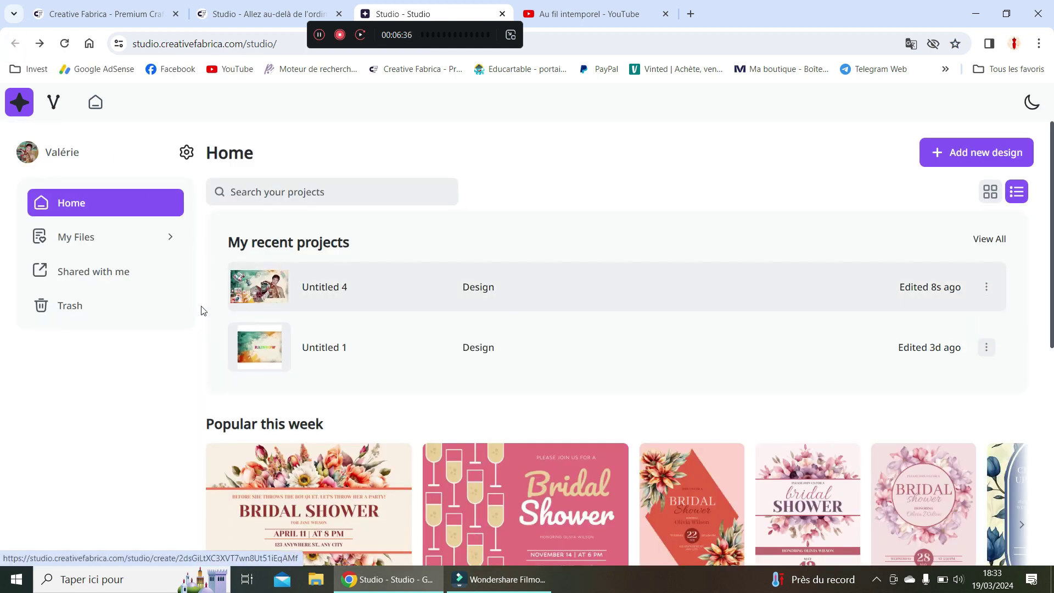
{"action": "left_click", "coordinate": [252, 359]}
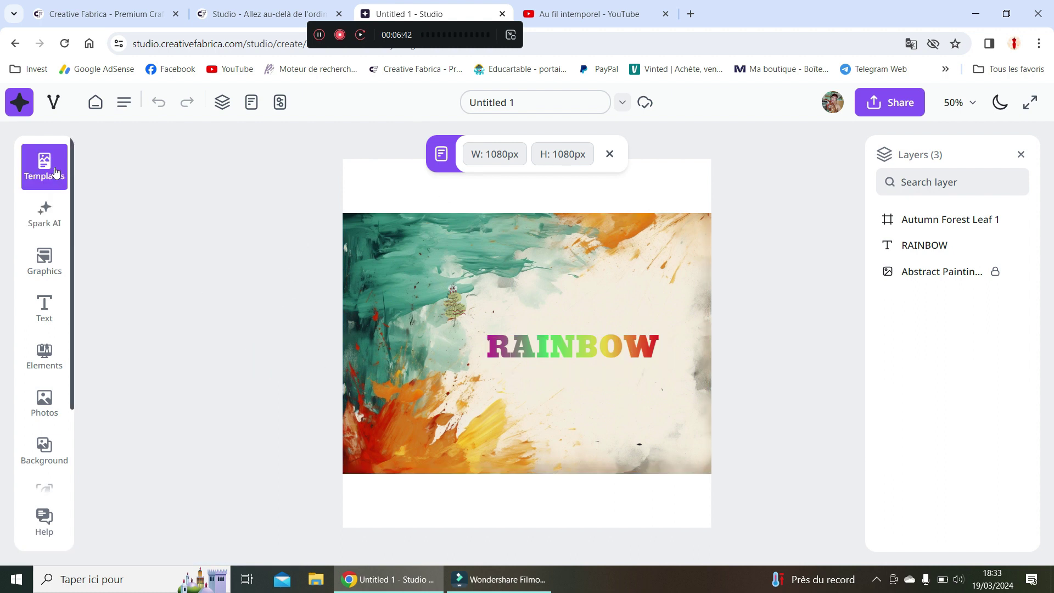
{"action": "left_click", "coordinate": [14, 43]}
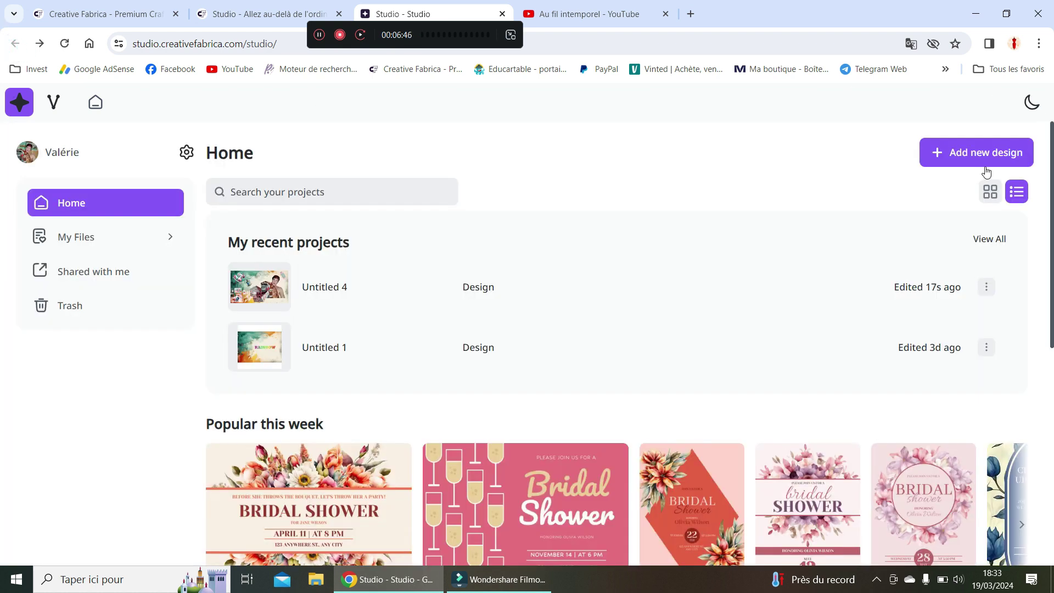
Start adding a new design and browse the Print format presets.
{"action": "left_click", "coordinate": [966, 154]}
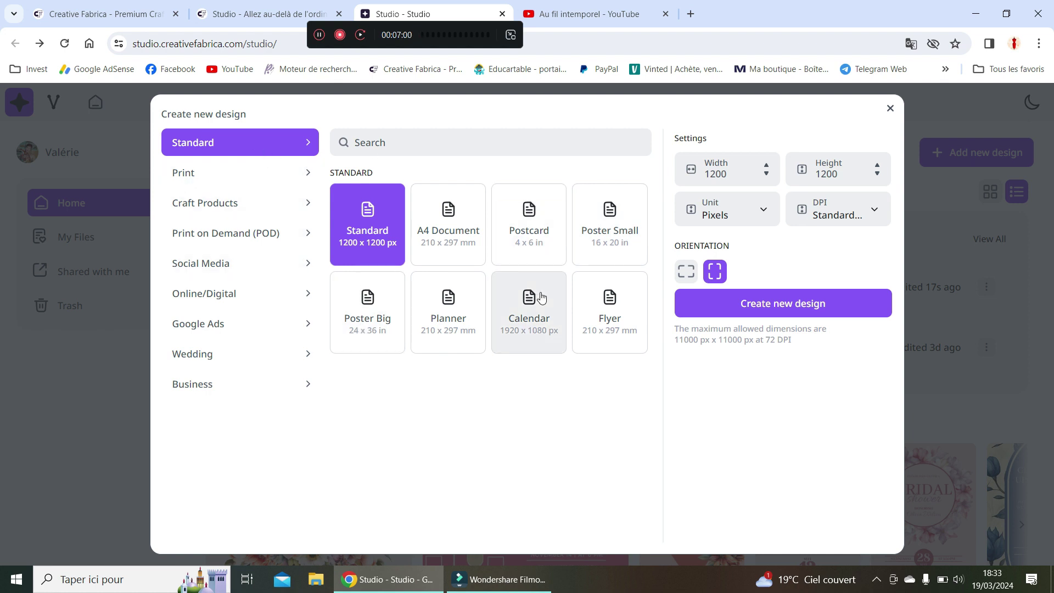
{"action": "left_click", "coordinate": [222, 184]}
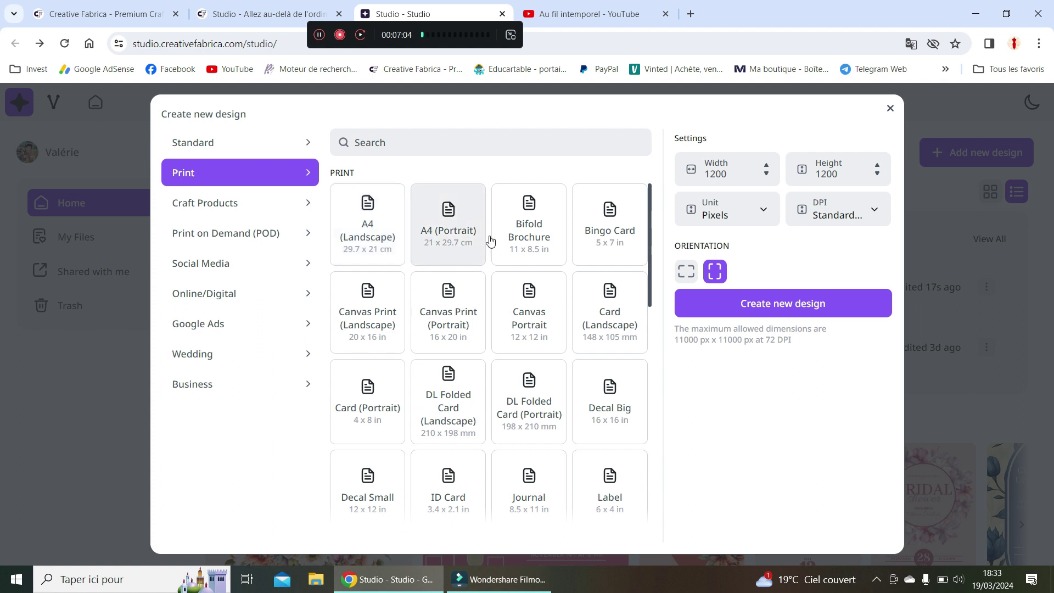
{"action": "scroll", "coordinate": [628, 390], "scroll_direction": "down", "scroll_amount": 3}
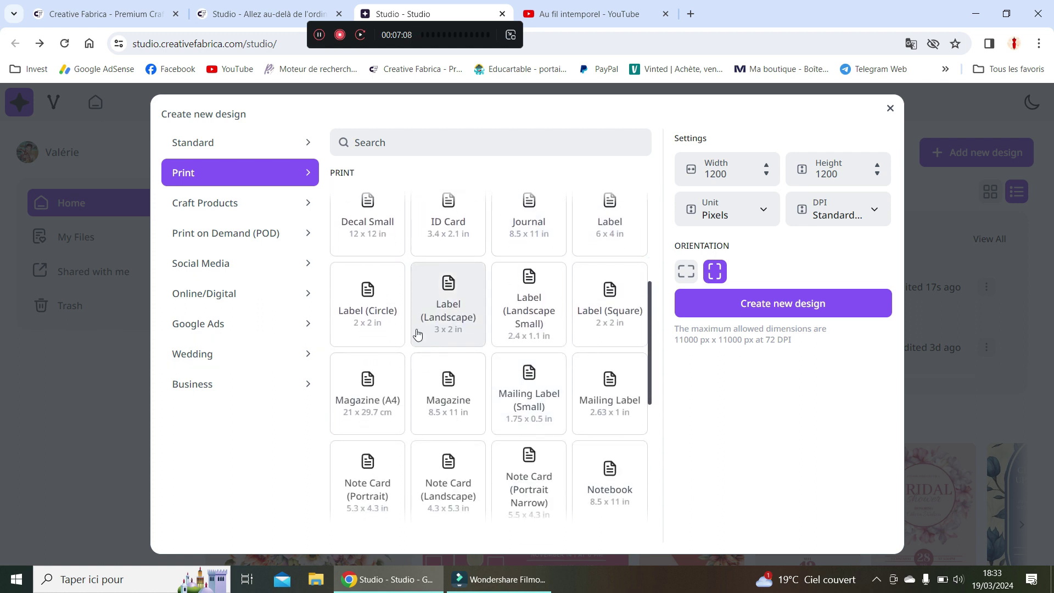
{"action": "scroll", "coordinate": [472, 384], "scroll_direction": "down", "scroll_amount": 3}
{"action": "scroll", "coordinate": [475, 391], "scroll_direction": "down", "scroll_amount": 4}
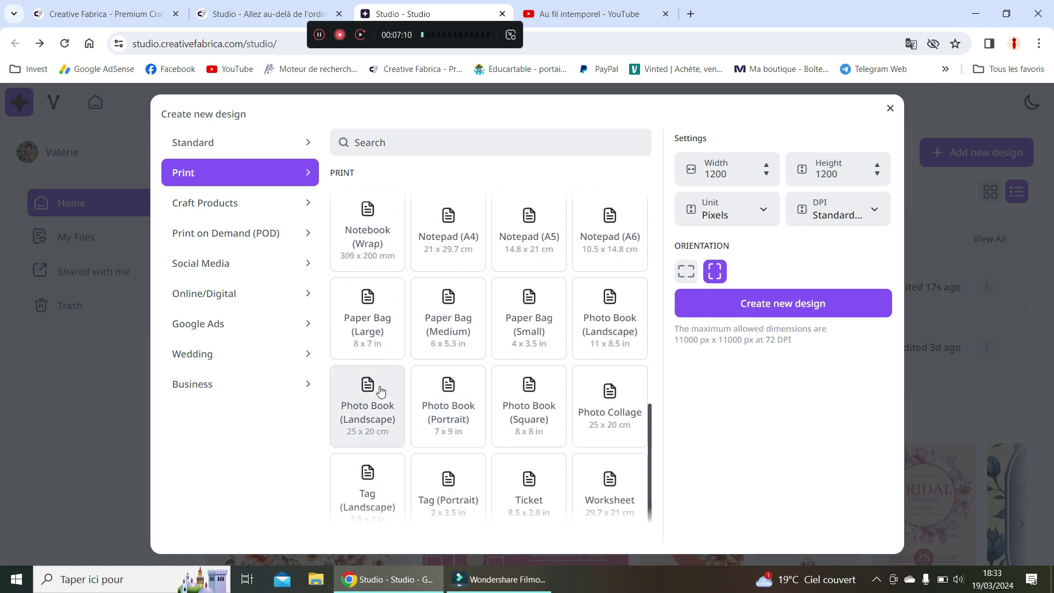
Browse the Craft Products, Print on Demand and Social Media format presets for the new design.
{"action": "left_click", "coordinate": [221, 203]}
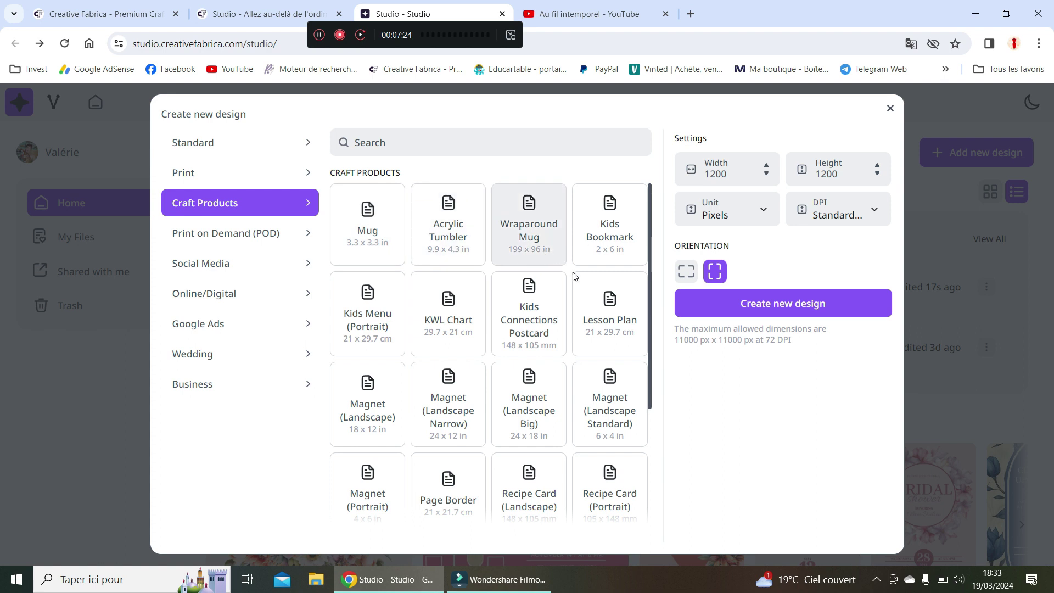
{"action": "scroll", "coordinate": [570, 372], "scroll_direction": "down", "scroll_amount": 2}
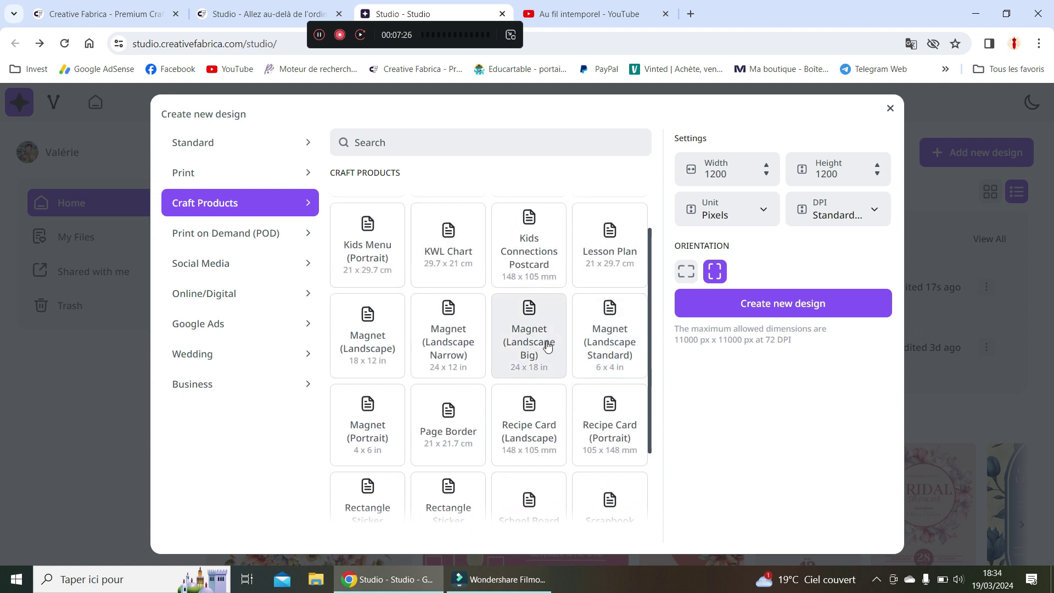
{"action": "scroll", "coordinate": [549, 345], "scroll_direction": "down", "scroll_amount": 2}
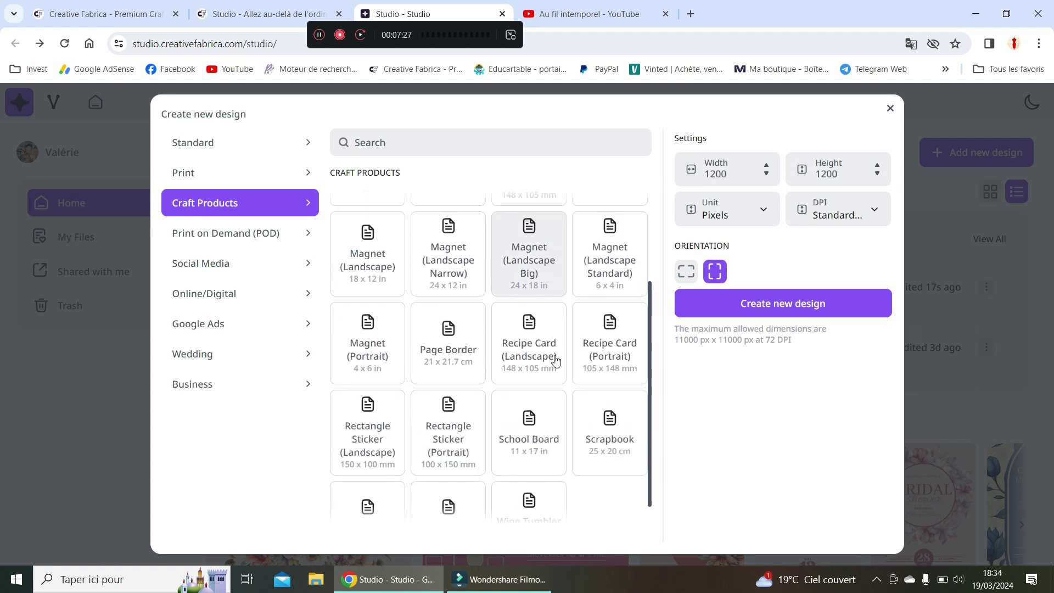
{"action": "left_click", "coordinate": [196, 233]}
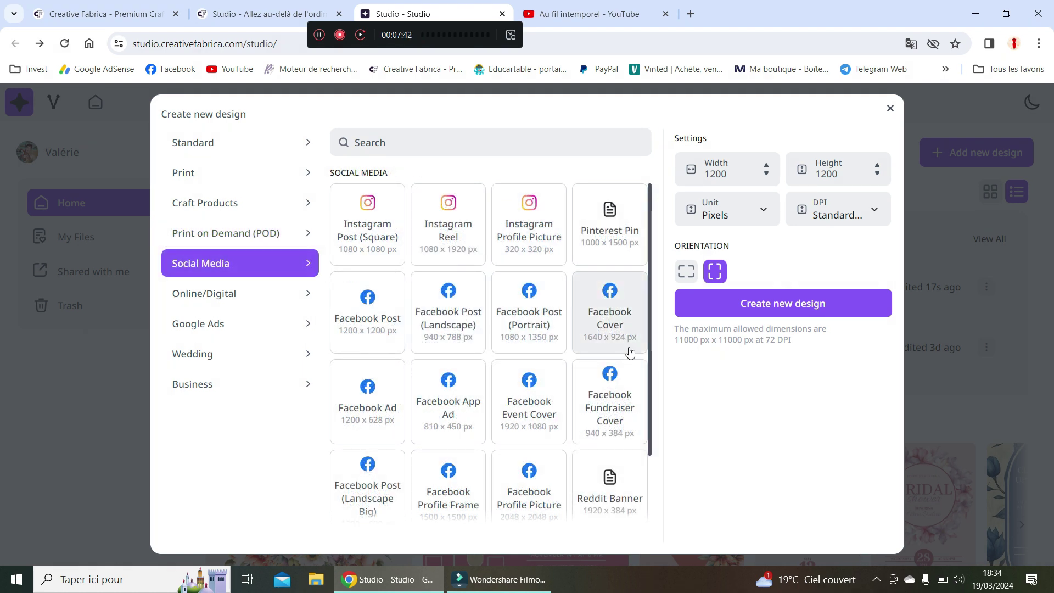
{"action": "scroll", "coordinate": [629, 351], "scroll_direction": "down", "scroll_amount": 2}
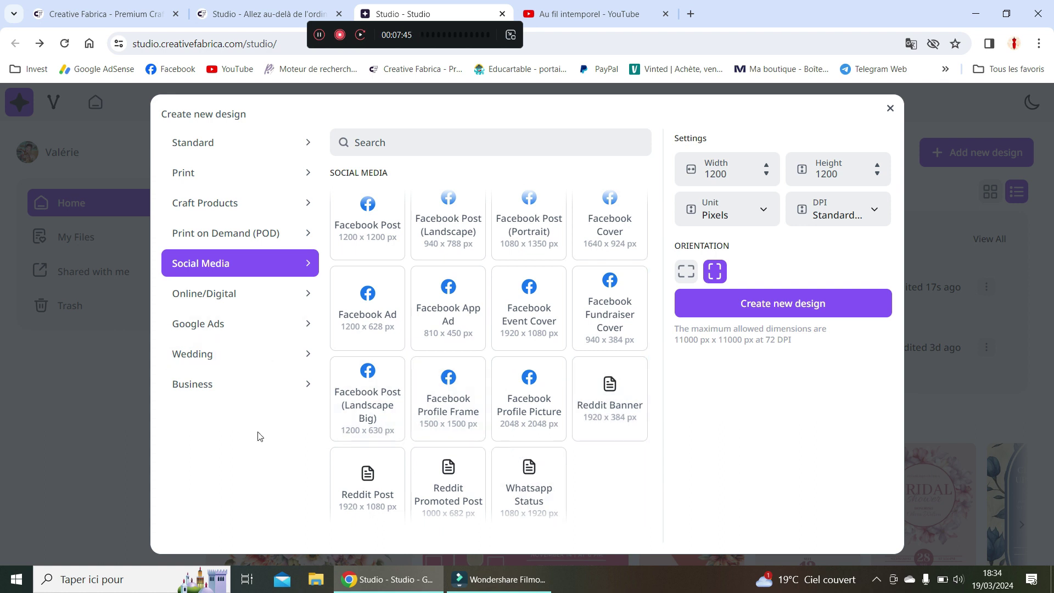
Look through the Online/Digital, Google Ads and Wedding format presets for the new design.
{"action": "left_click", "coordinate": [195, 292]}
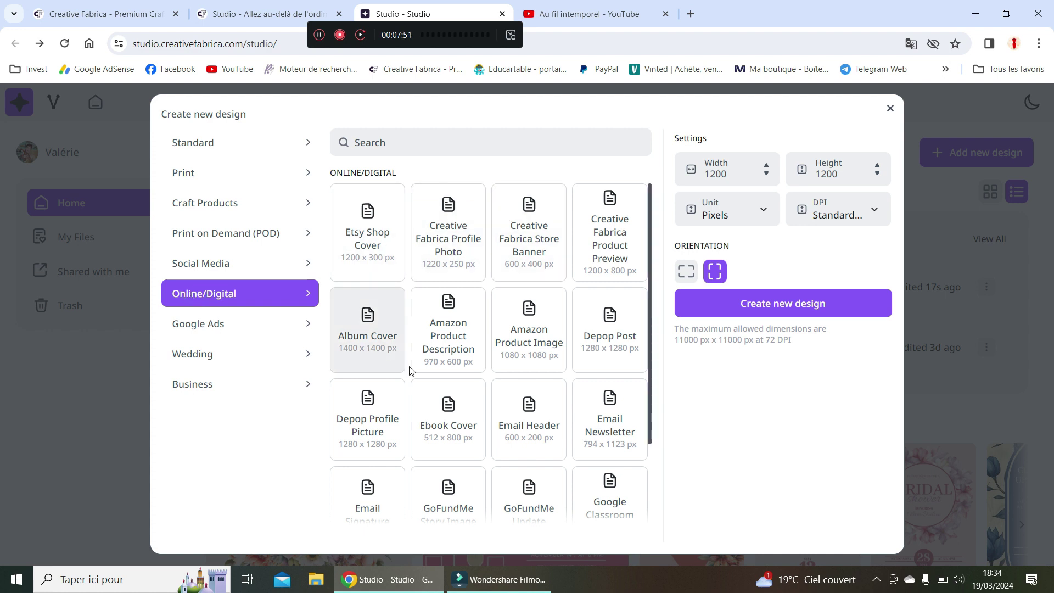
{"action": "scroll", "coordinate": [517, 354], "scroll_direction": "down", "scroll_amount": 2}
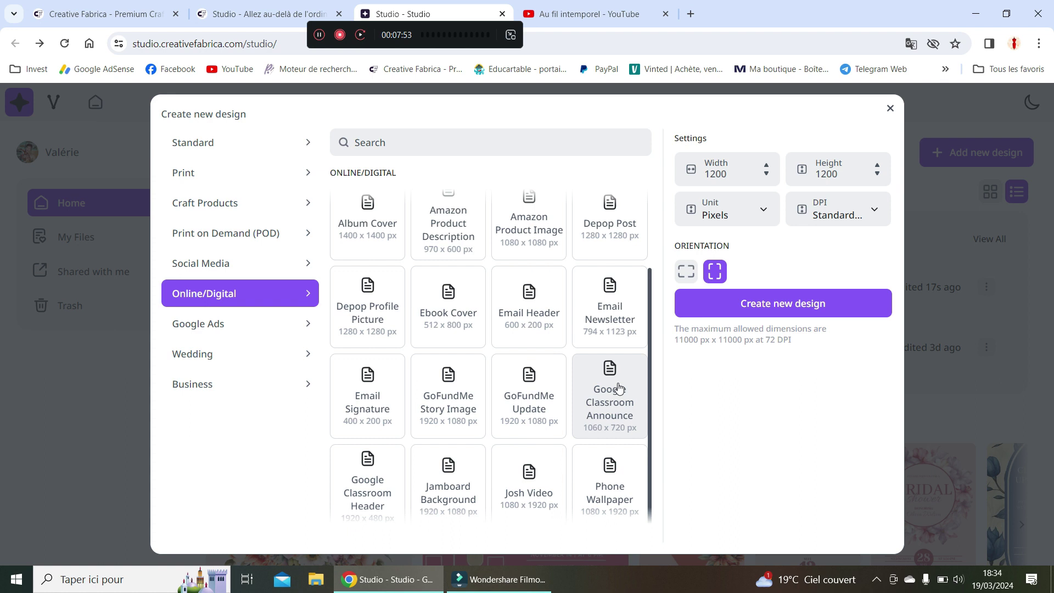
{"action": "left_click", "coordinate": [190, 331]}
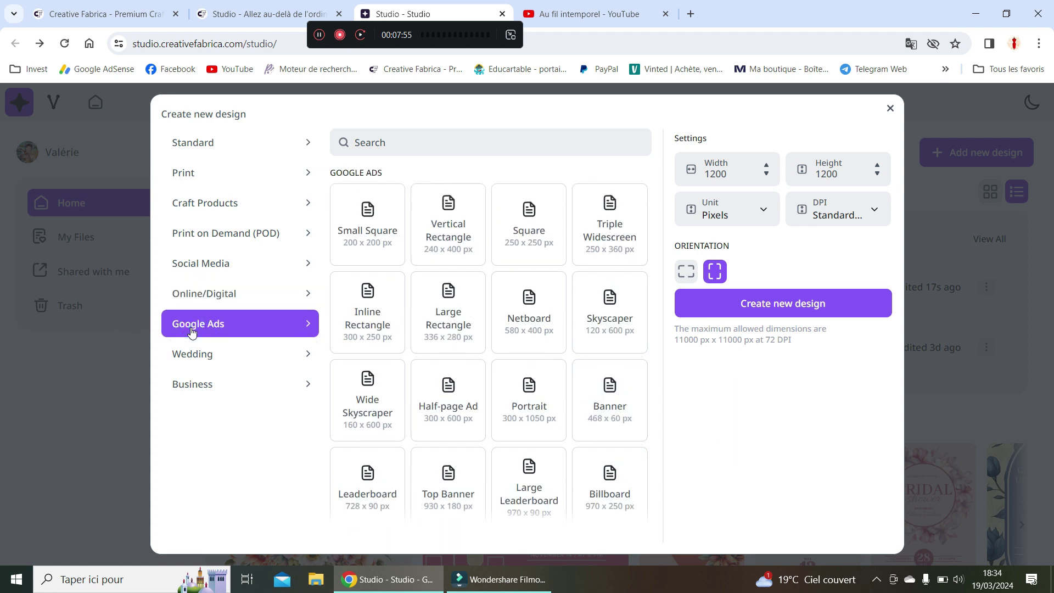
{"action": "left_click", "coordinate": [196, 357]}
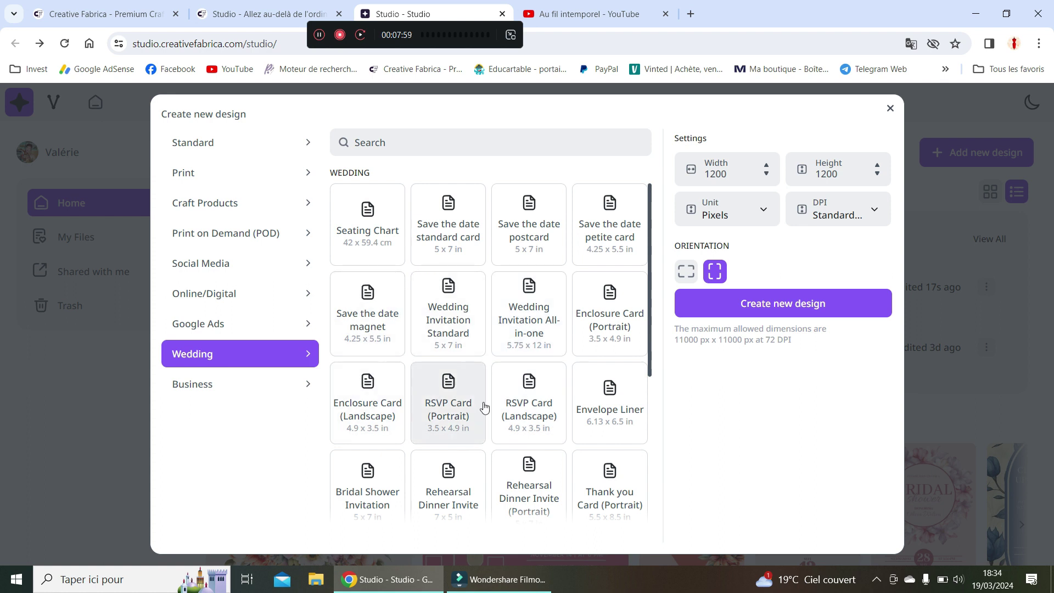
{"action": "scroll", "coordinate": [494, 406], "scroll_direction": "down", "scroll_amount": 5}
{"action": "scroll", "coordinate": [511, 413], "scroll_direction": "up", "scroll_amount": 5}
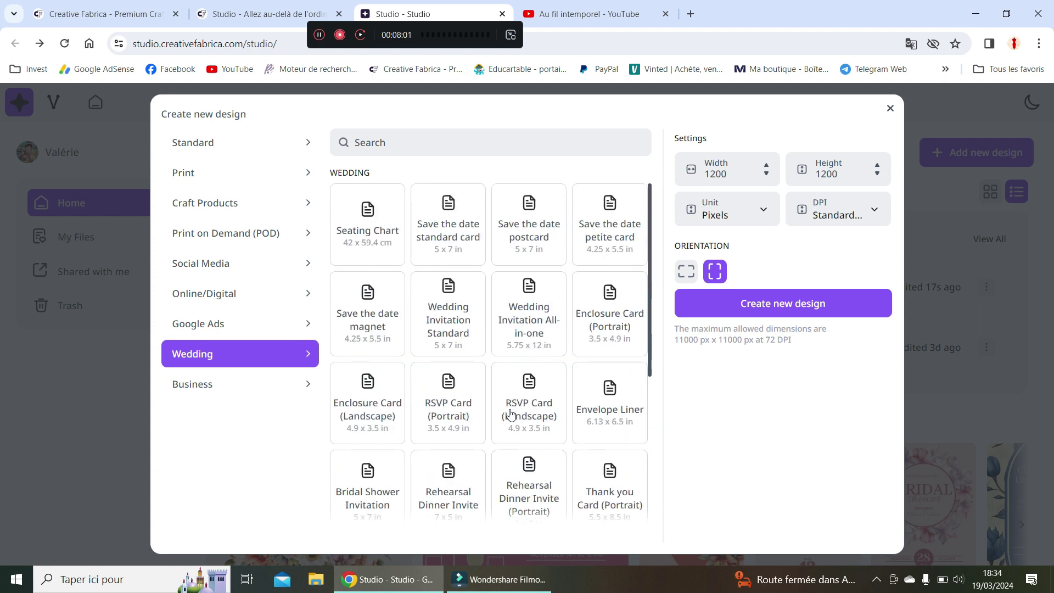
Examine the Business format presets and go through the complete Wedding preset list again.
{"action": "left_click", "coordinate": [215, 397]}
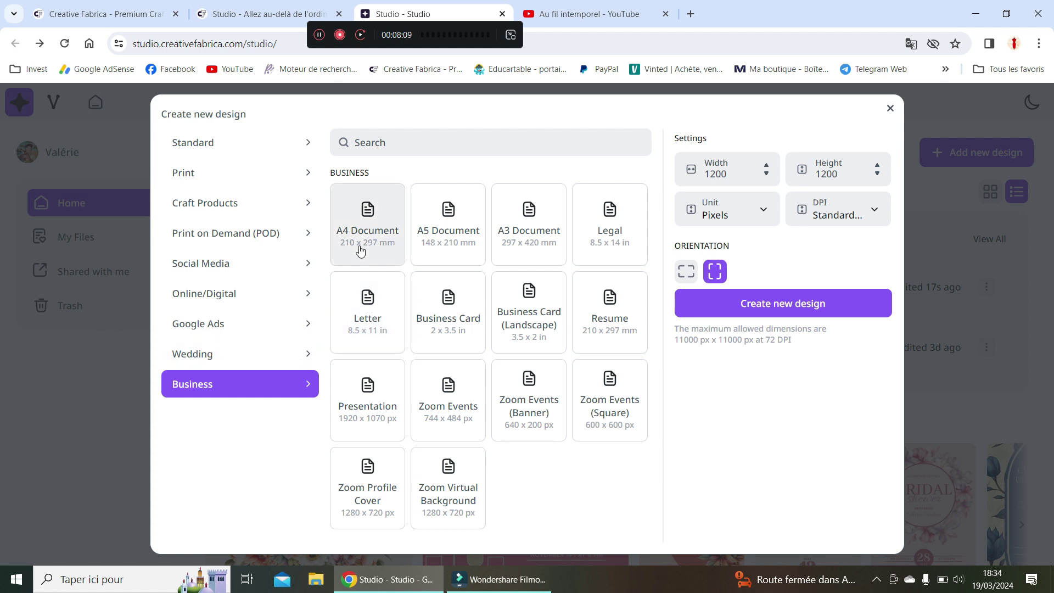
{"action": "left_click", "coordinate": [260, 354]}
{"action": "scroll", "coordinate": [565, 382], "scroll_direction": "down", "scroll_amount": 1}
{"action": "scroll", "coordinate": [565, 382], "scroll_direction": "down", "scroll_amount": 4}
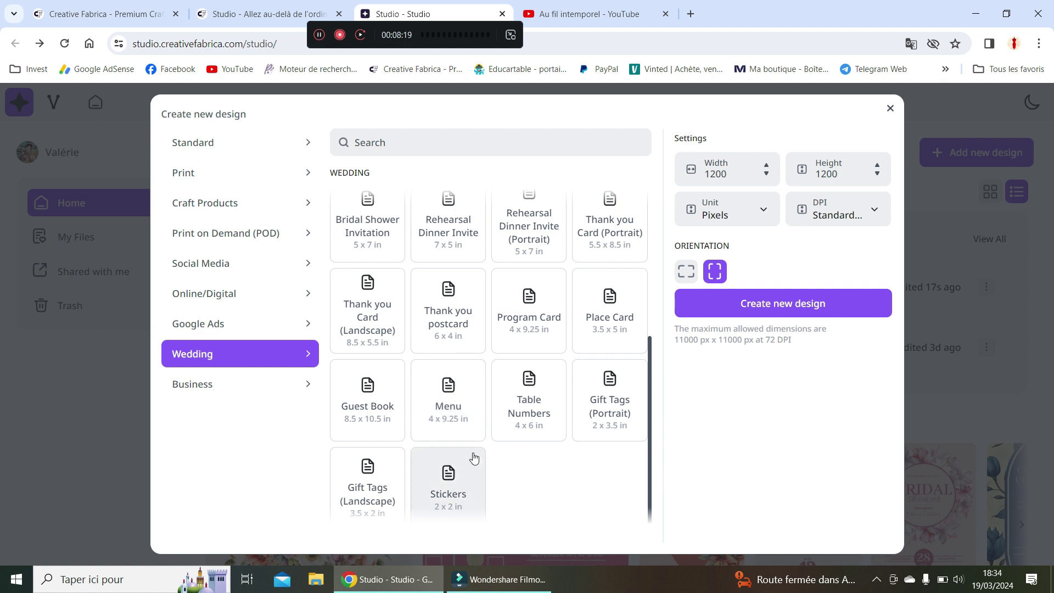
{"action": "scroll", "coordinate": [474, 458], "scroll_direction": "up", "scroll_amount": 5}
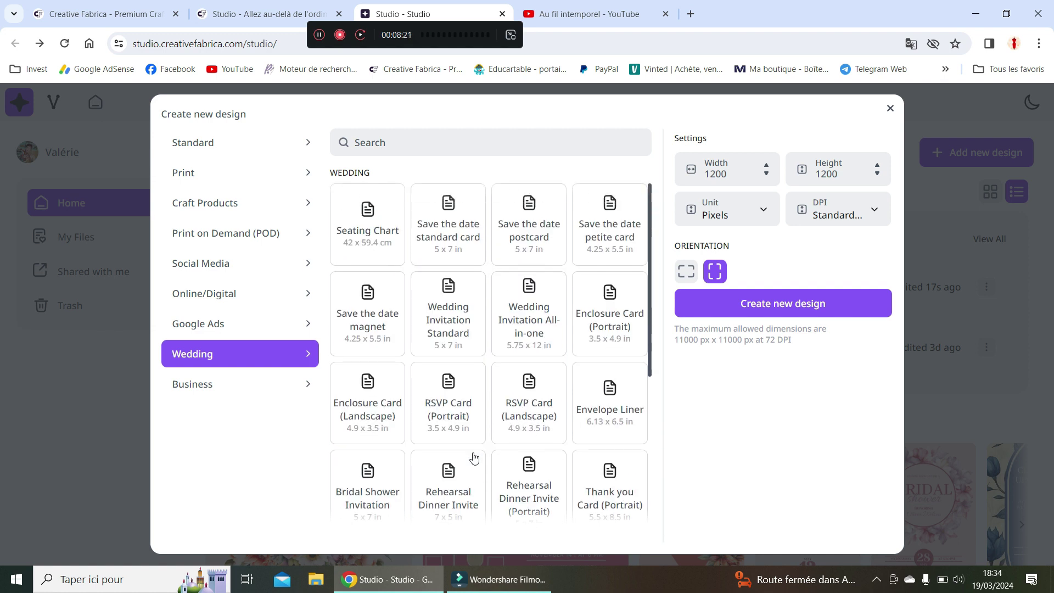
Review the Google Ads, Standard, Print, Craft Products and Print on Demand format presets again.
{"action": "left_click", "coordinate": [252, 329]}
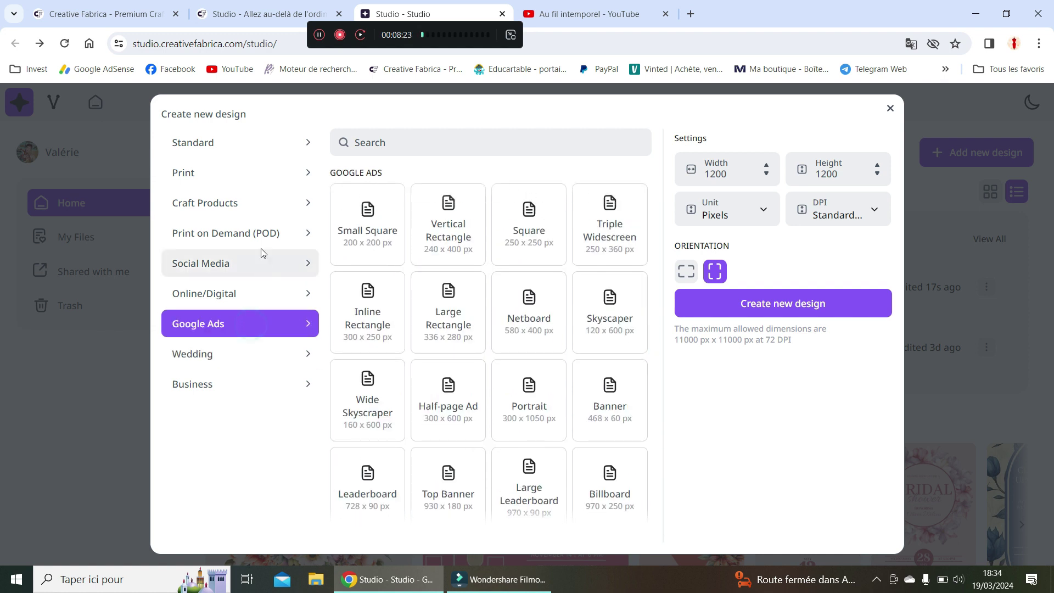
{"action": "left_click", "coordinate": [215, 153]}
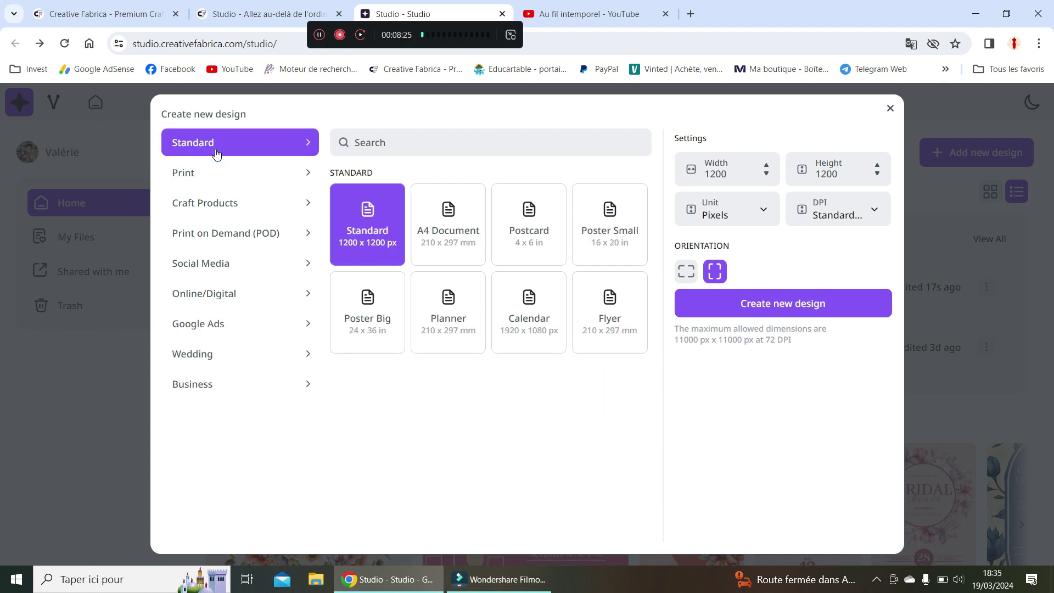
{"action": "left_click", "coordinate": [223, 170]}
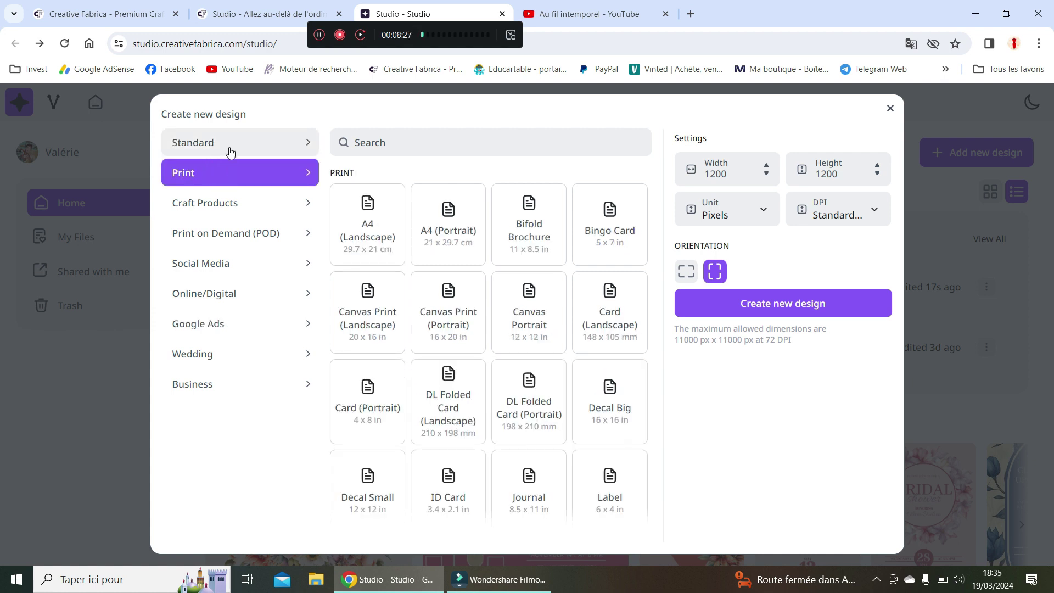
{"action": "left_click", "coordinate": [230, 205]}
{"action": "left_click", "coordinate": [224, 233]}
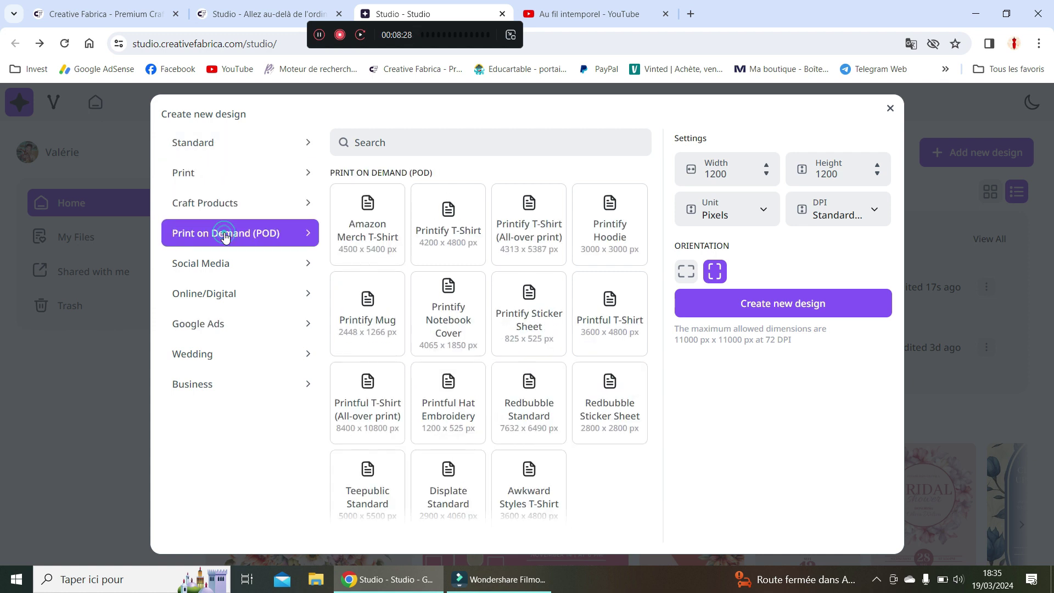
Create a new design from the Social Media preset Facebook Post, 1200 x 1200 px.
{"action": "left_click", "coordinate": [232, 262]}
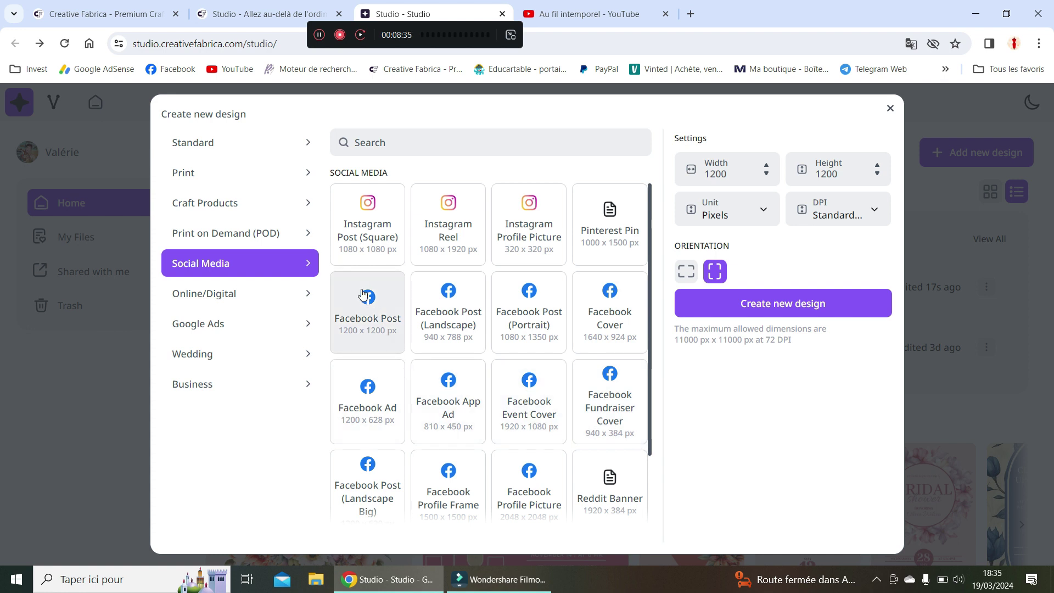
{"action": "scroll", "coordinate": [395, 417], "scroll_direction": "down", "scroll_amount": 2}
{"action": "scroll", "coordinate": [399, 439], "scroll_direction": "up", "scroll_amount": 2}
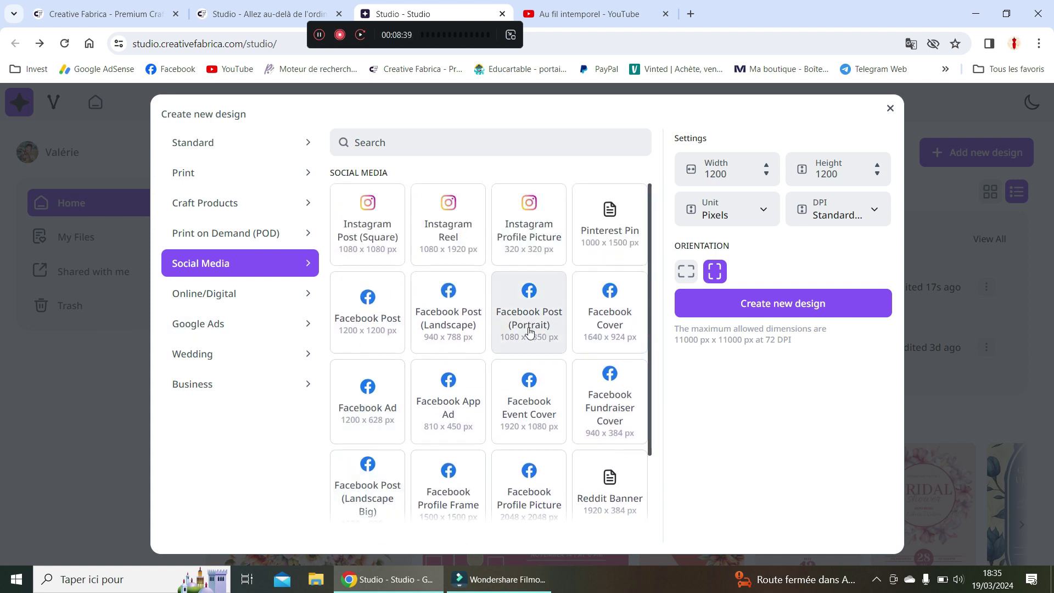
{"action": "left_click", "coordinate": [391, 332]}
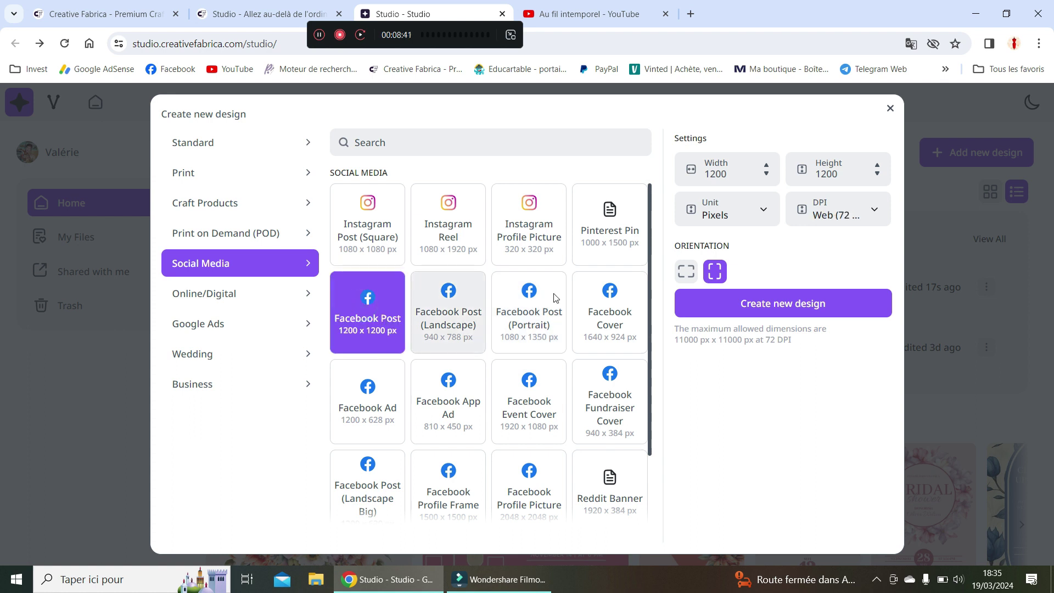
{"action": "left_click", "coordinate": [763, 302]}
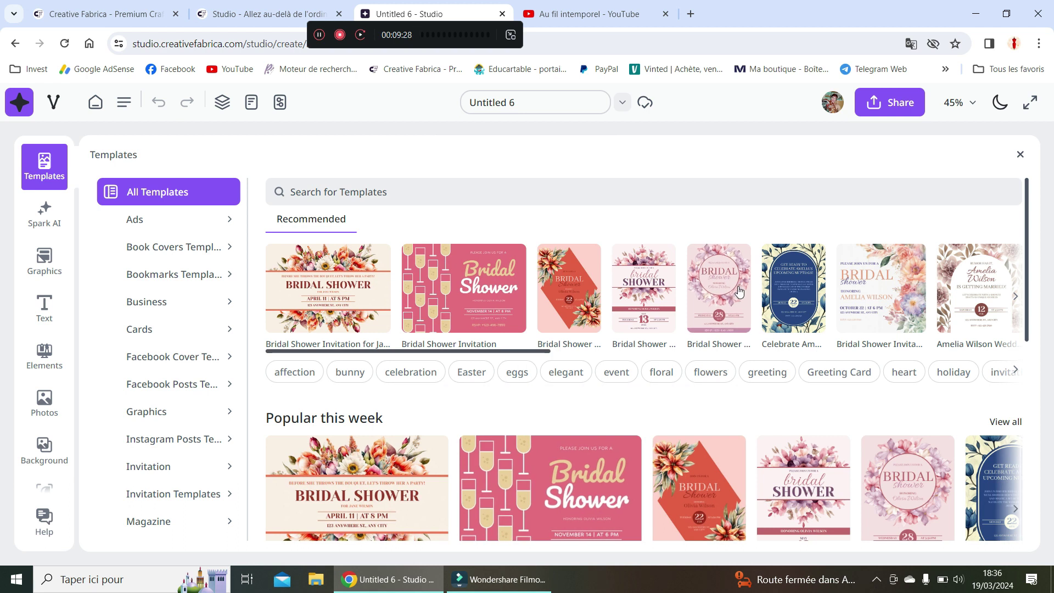
Look through the recommended templates, this week's popular ones, and the popular invitations and postcards.
{"action": "scroll", "coordinate": [593, 484], "scroll_direction": "down", "scroll_amount": 3}
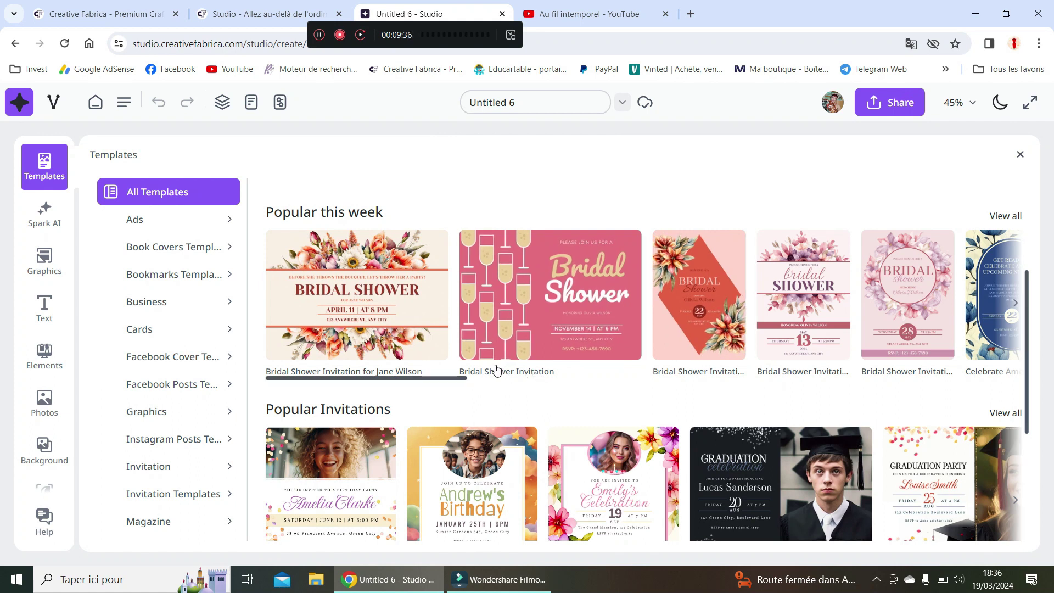
{"action": "scroll", "coordinate": [648, 388], "scroll_direction": "down", "scroll_amount": 5}
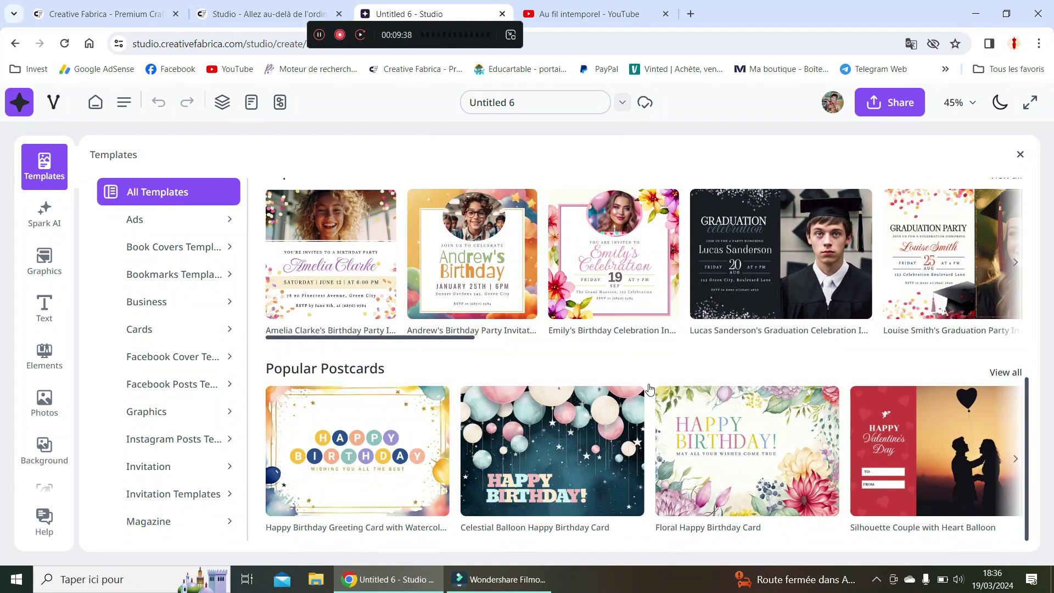
{"action": "scroll", "coordinate": [648, 388], "scroll_direction": "up", "scroll_amount": 6}
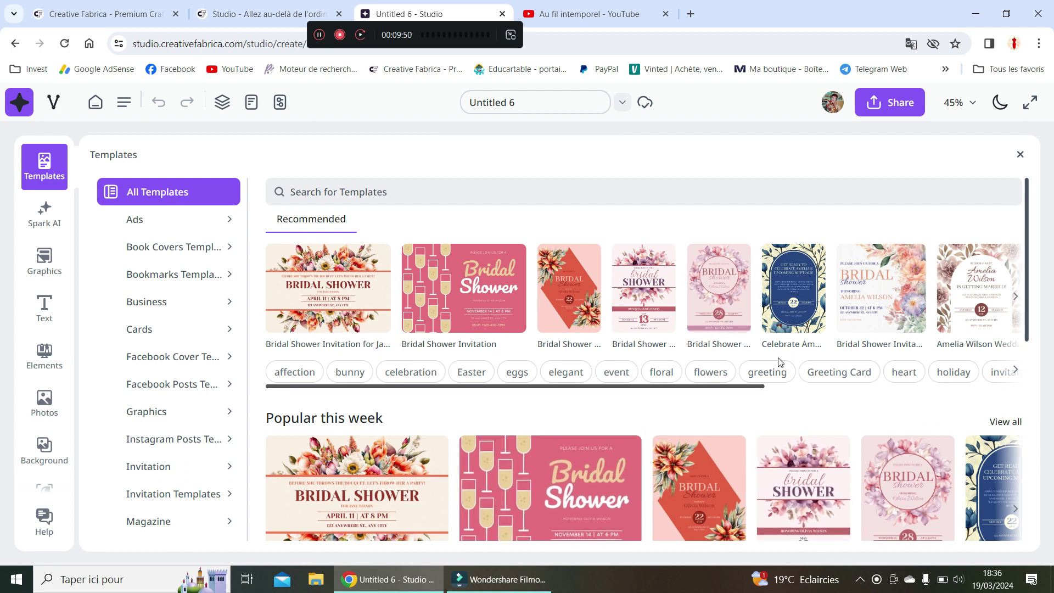
{"action": "scroll", "coordinate": [778, 360], "scroll_direction": "down", "scroll_amount": 5}
{"action": "scroll", "coordinate": [778, 360], "scroll_direction": "down", "scroll_amount": 3}
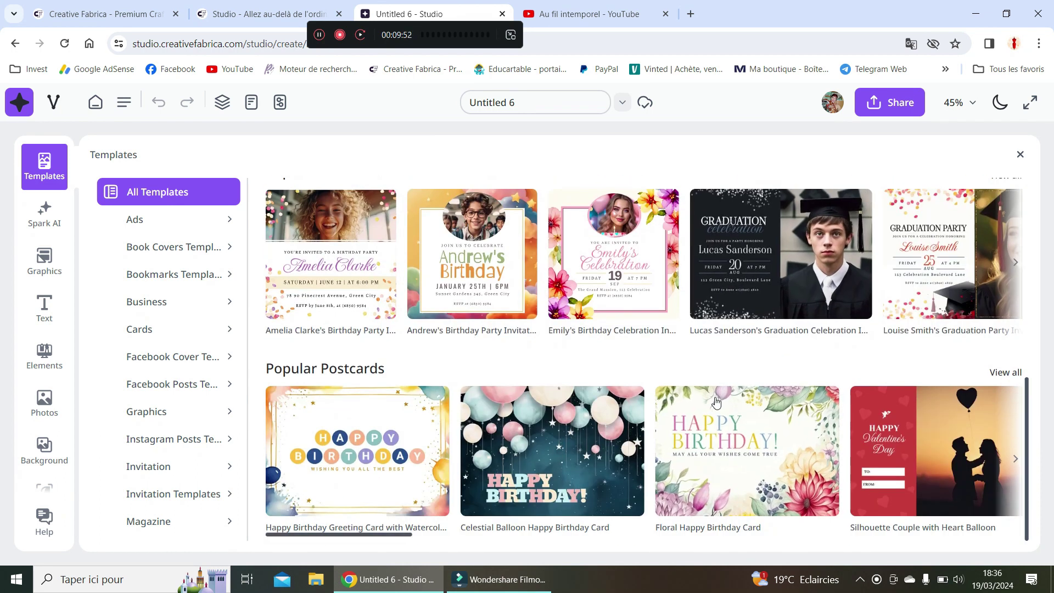
{"action": "scroll", "coordinate": [717, 401], "scroll_direction": "up", "scroll_amount": 8}
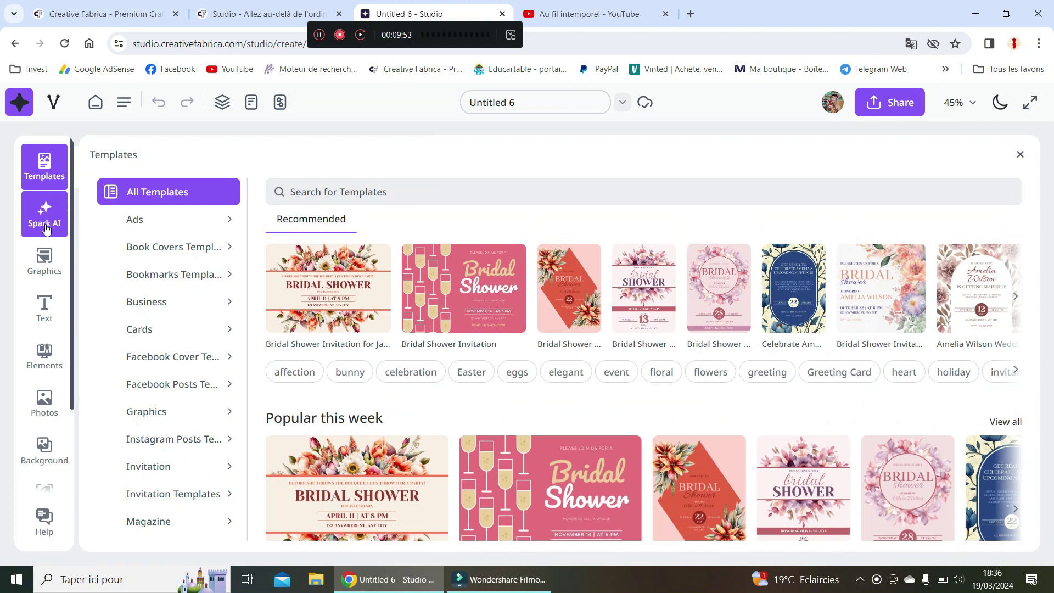
Browse the graphics library and add the pink butterfly with flowers to the canvas.
{"action": "left_click", "coordinate": [44, 258]}
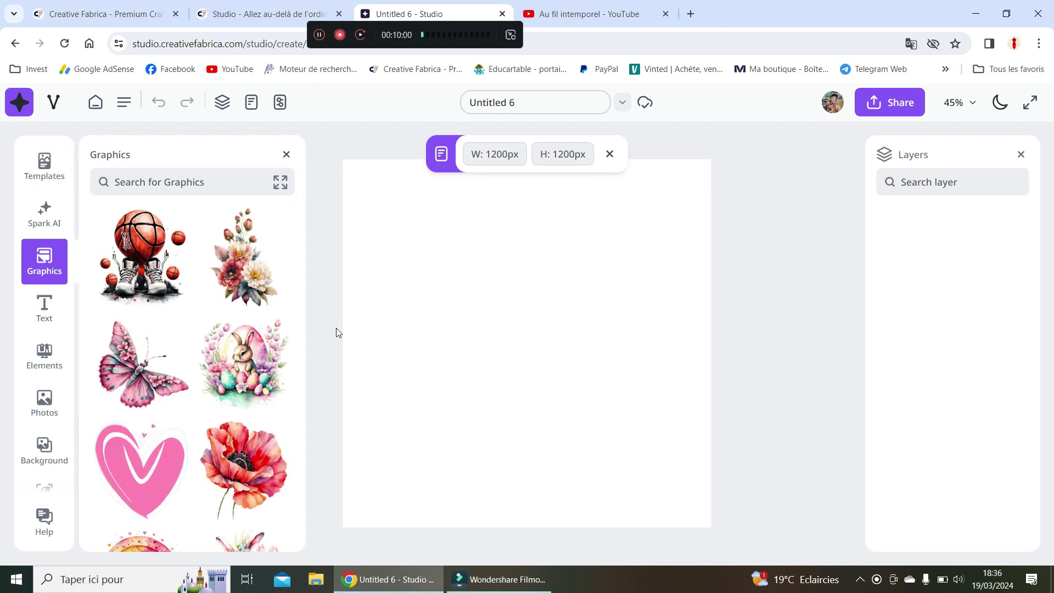
{"action": "scroll", "coordinate": [239, 395], "scroll_direction": "down", "scroll_amount": 4}
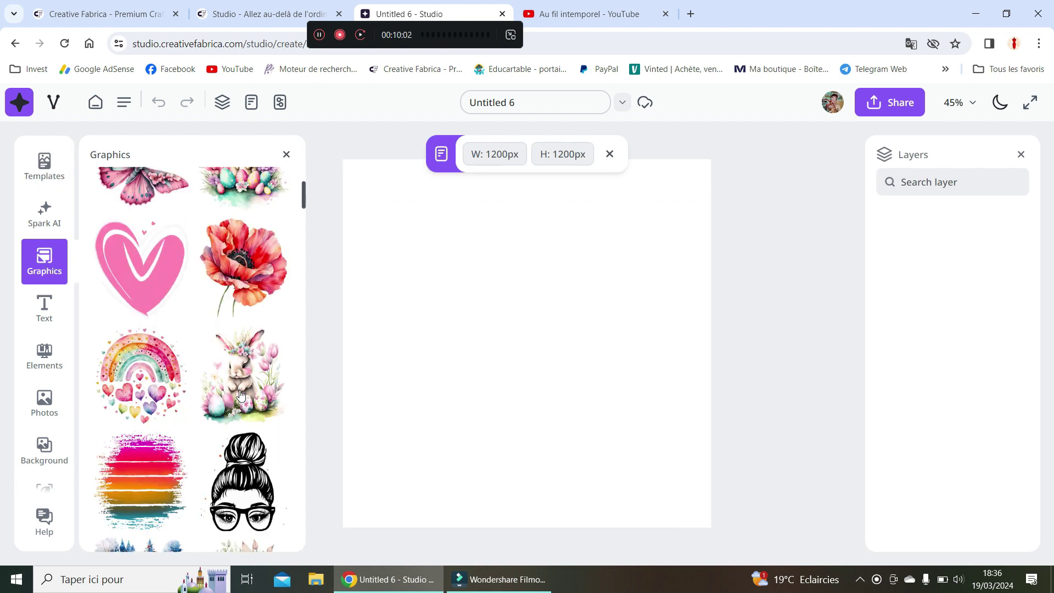
{"action": "scroll", "coordinate": [240, 394], "scroll_direction": "down", "scroll_amount": 1}
{"action": "scroll", "coordinate": [142, 329], "scroll_direction": "up", "scroll_amount": 2}
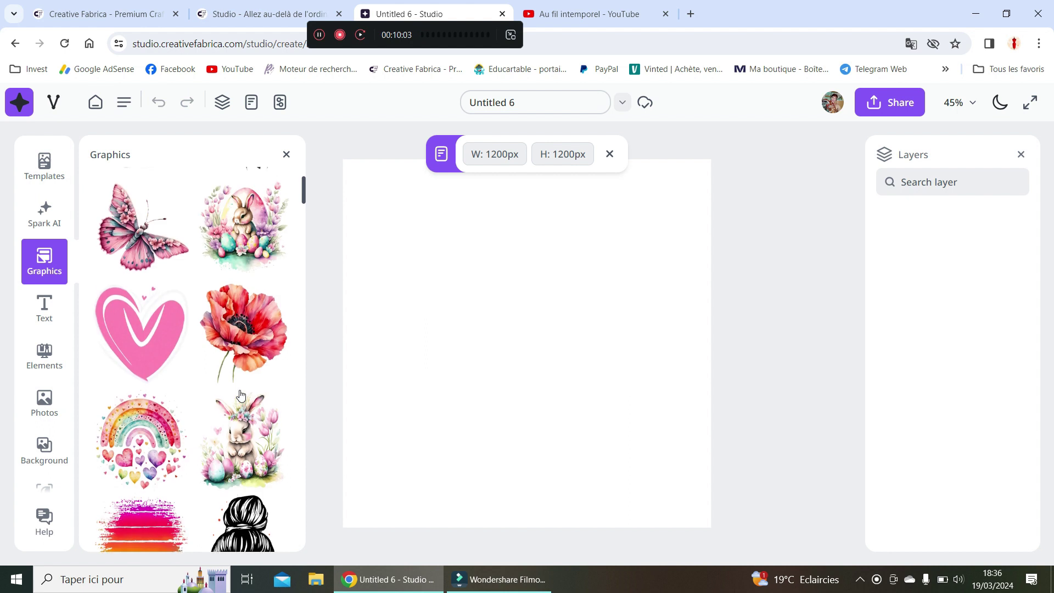
{"action": "left_click", "coordinate": [128, 268]}
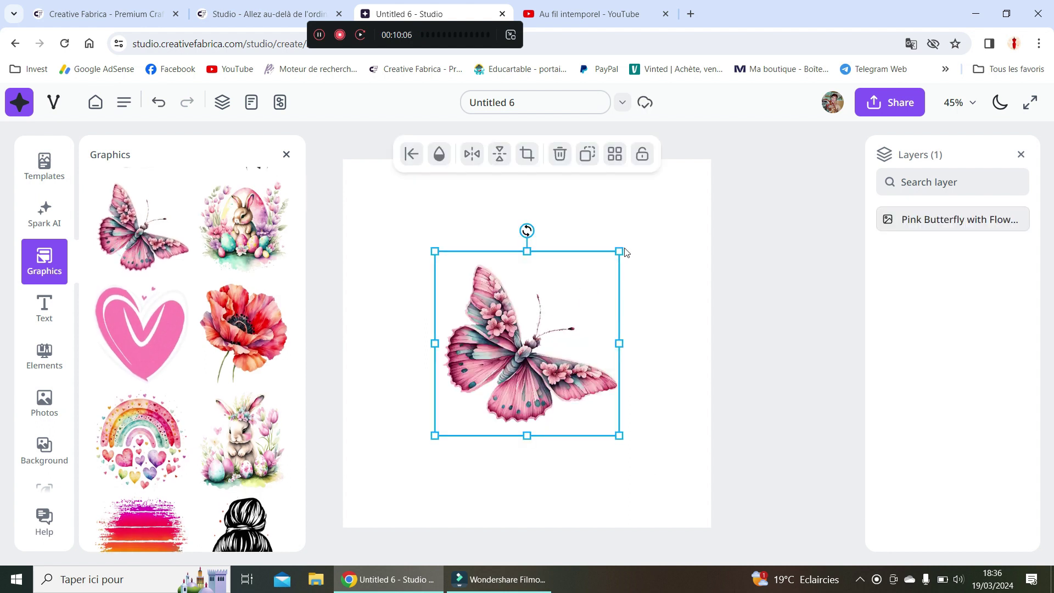
Rotate the butterfly clockwise, shrink it and place it in the canvas's lower-left corner.
{"action": "left_click_drag", "start_coordinate": [514, 357], "coordinate": [438, 442]}
{"action": "left_click_drag", "start_coordinate": [449, 315], "coordinate": [514, 335]}
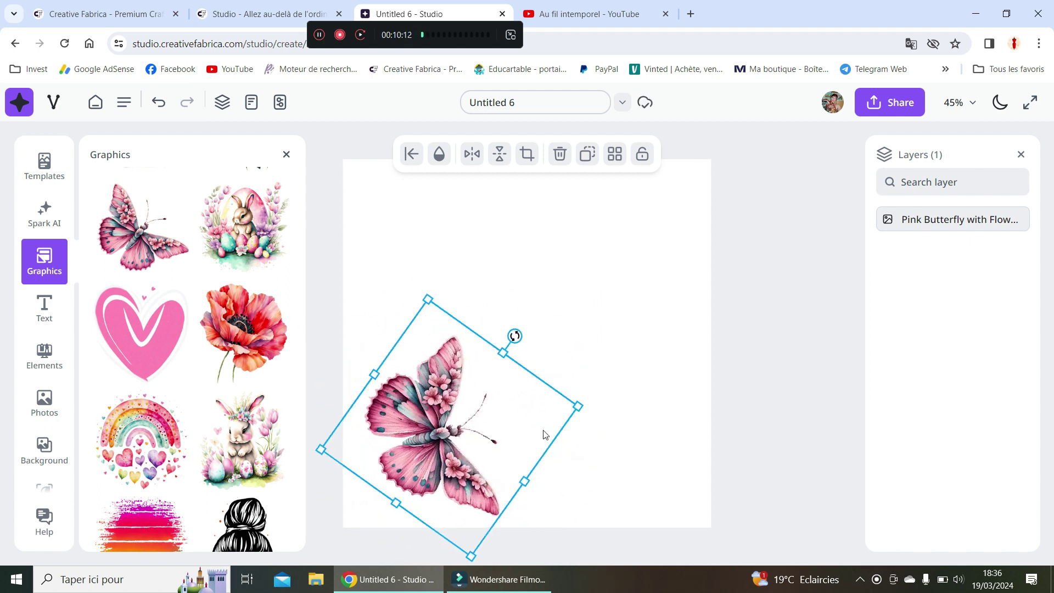
{"action": "left_click_drag", "start_coordinate": [578, 407], "coordinate": [461, 443]}
{"action": "left_click_drag", "start_coordinate": [374, 437], "coordinate": [385, 474]}
{"action": "left_click", "coordinate": [496, 439]}
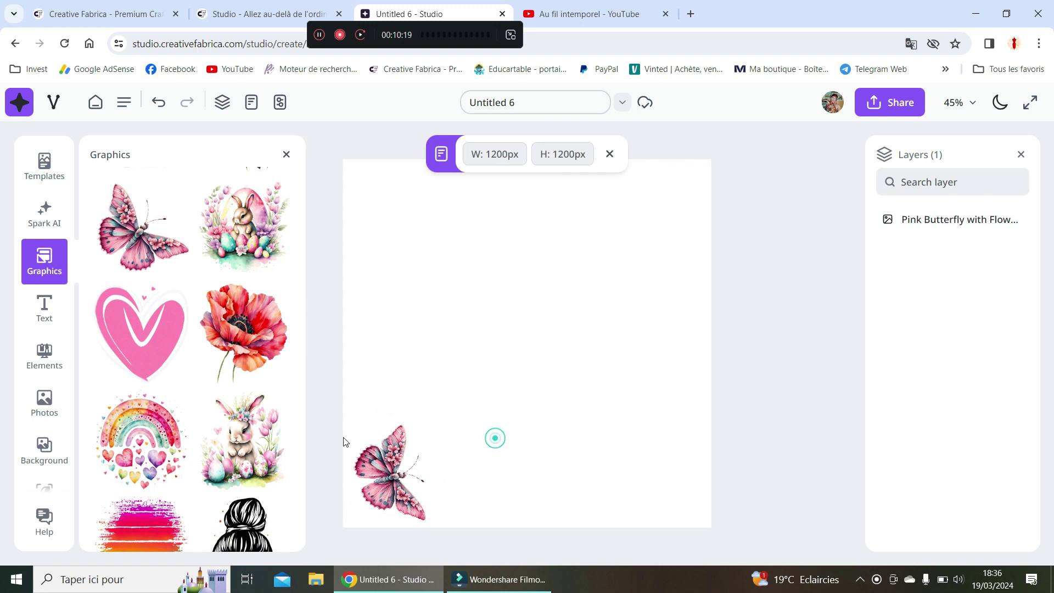
Add the "Burgers & Shakes" text template, enlarged to font size 111 and placed in the canvas's upper-right area.
{"action": "left_click", "coordinate": [59, 322]}
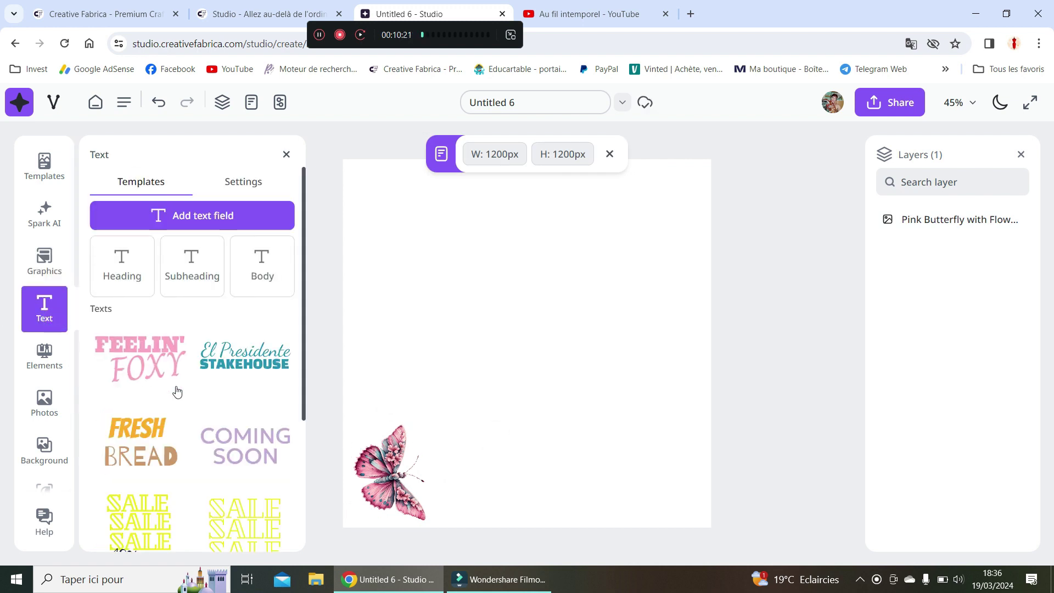
{"action": "scroll", "coordinate": [199, 487], "scroll_direction": "down", "scroll_amount": 3}
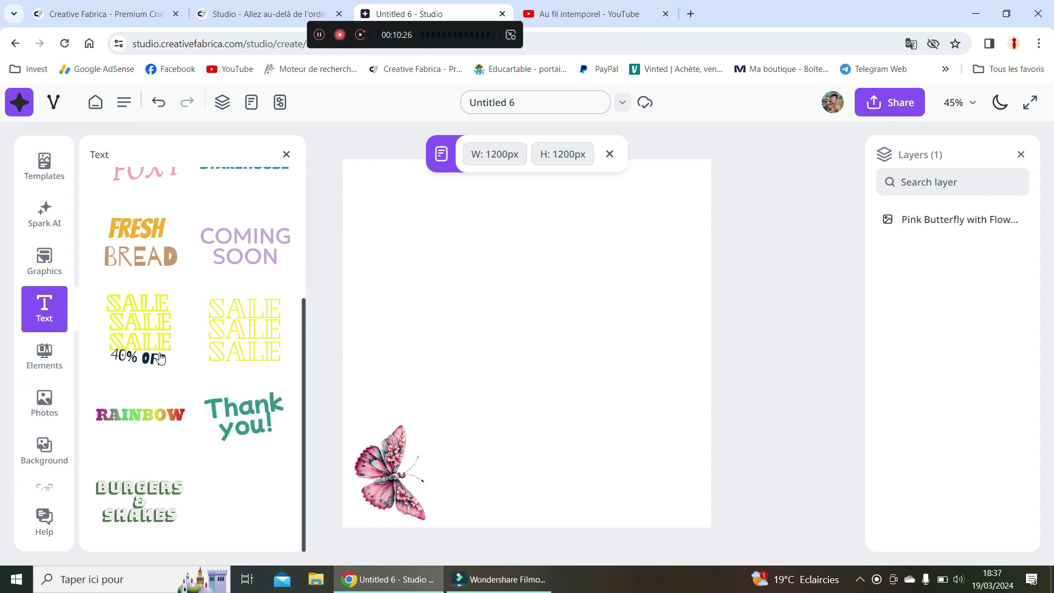
{"action": "scroll", "coordinate": [199, 373], "scroll_direction": "up", "scroll_amount": 4}
{"action": "scroll", "coordinate": [134, 417], "scroll_direction": "down", "scroll_amount": 3}
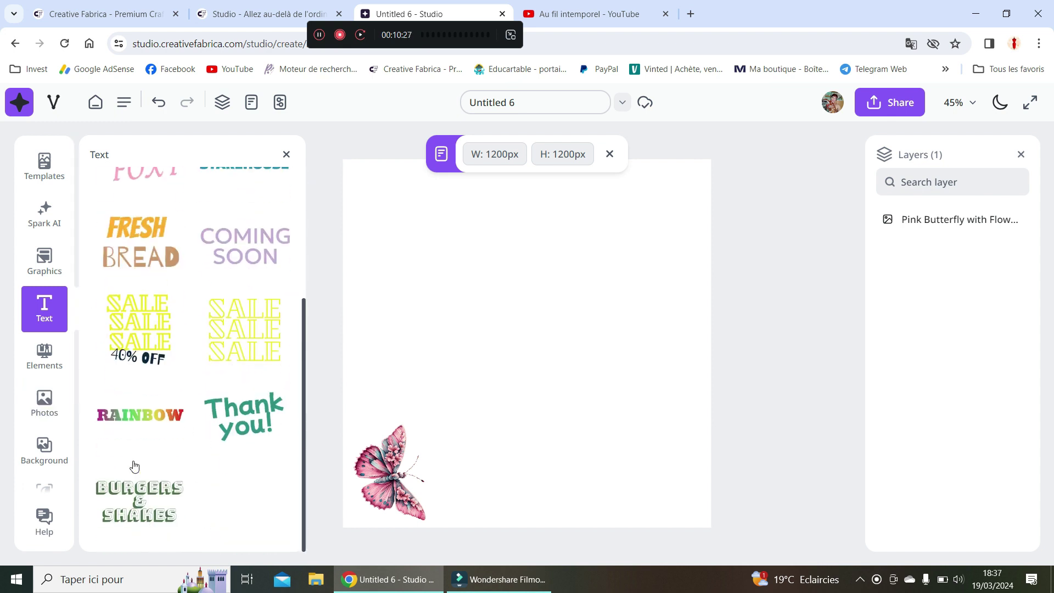
{"action": "left_click", "coordinate": [138, 508]}
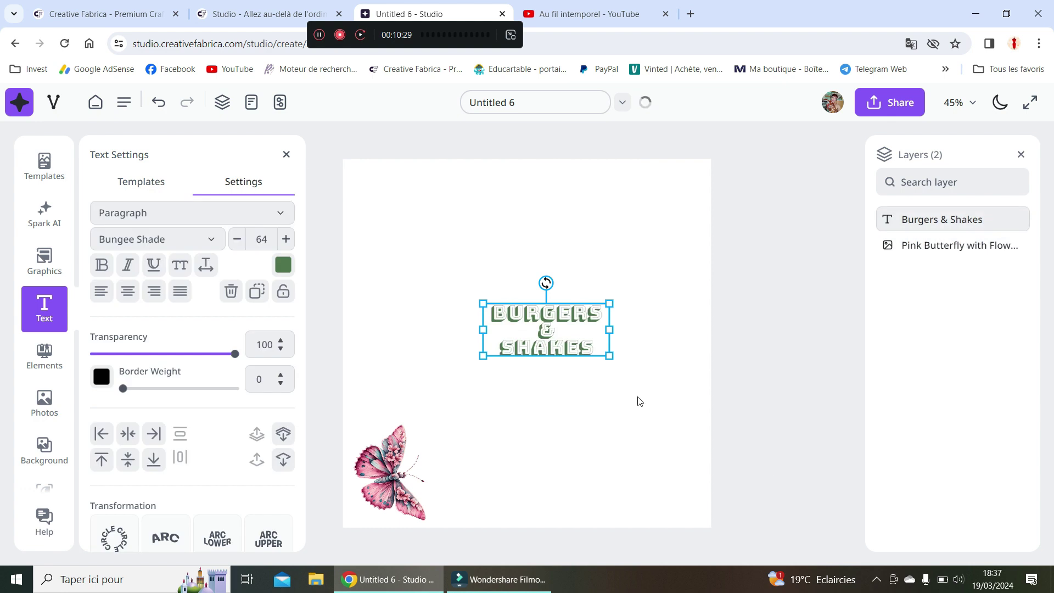
{"action": "left_click_drag", "start_coordinate": [610, 357], "coordinate": [686, 446]}
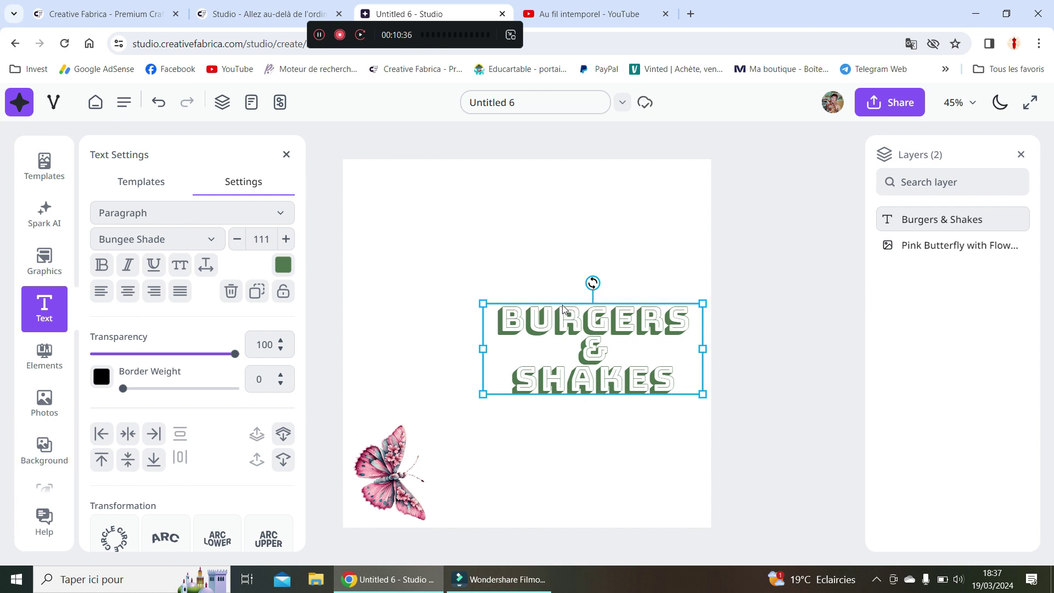
{"action": "left_click_drag", "start_coordinate": [548, 321], "coordinate": [552, 215]}
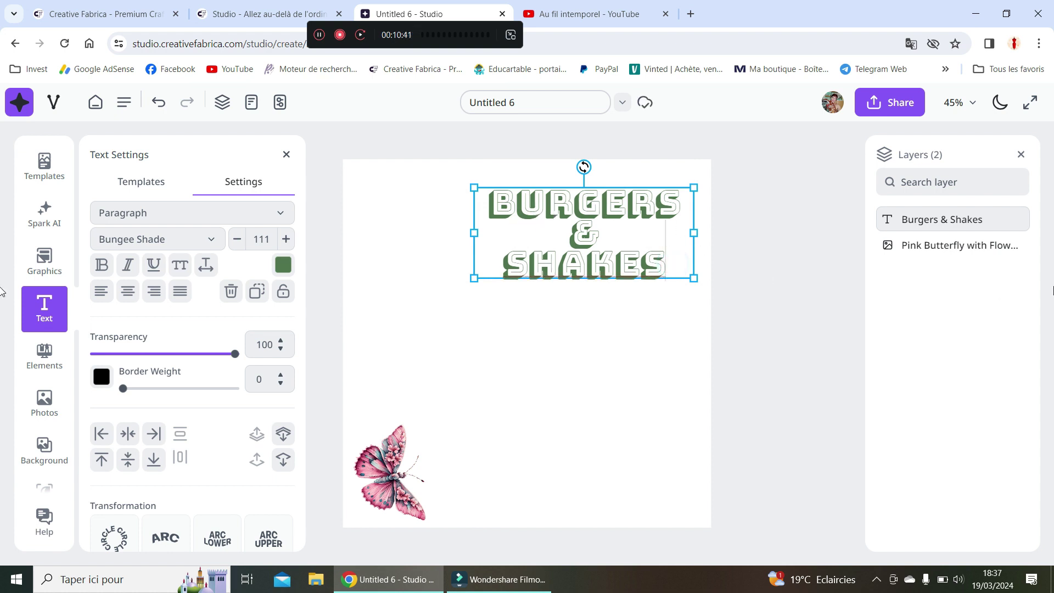
Replace the wording of the "Burgers & Shakes" text with "Au fil intemporel".
{"action": "key", "text": "BackSpace"}
{"action": "key", "text": "BackSpace"}
{"action": "key", "text": "BackSpace"}
{"action": "key", "text": "BackSpace"}
{"action": "key", "text": "BackSpace"}
{"action": "key", "text": "BackSpace"}
{"action": "key", "text": "BackSpace"}
{"action": "key", "text": "BackSpace"}
{"action": "key", "text": "BackSpace"}
{"action": "key", "text": "BackSpace"}
{"action": "key", "text": "BackSpace"}
{"action": "key", "text": "BackSpace"}
{"action": "key", "text": "BackSpace"}
{"action": "key", "text": "BackSpace"}
{"action": "key", "text": "BackSpace"}
{"action": "key", "text": "BackSpace"}
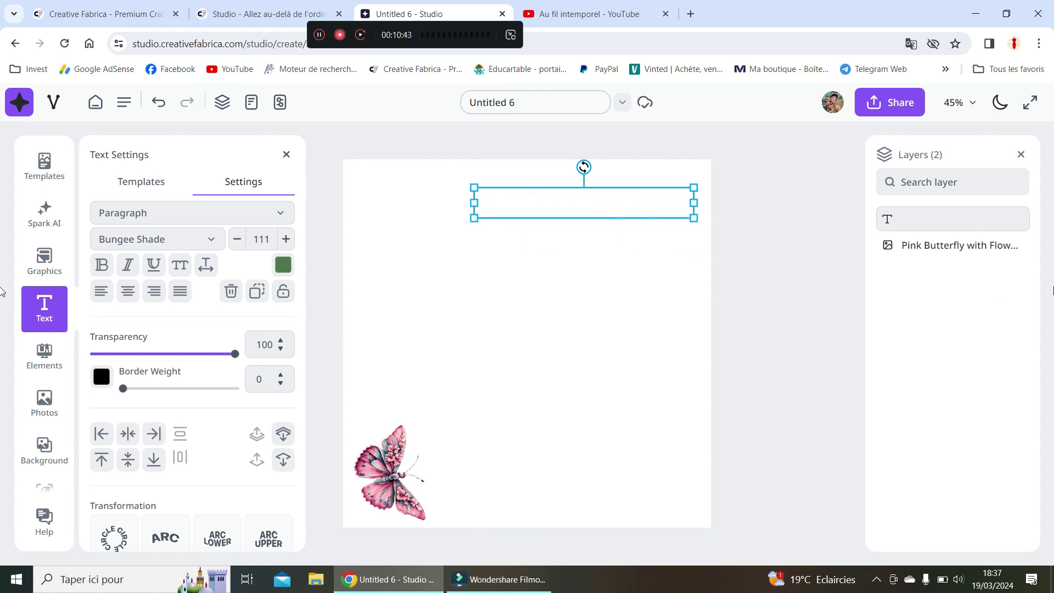
{"action": "type", "text": "Au fil"}
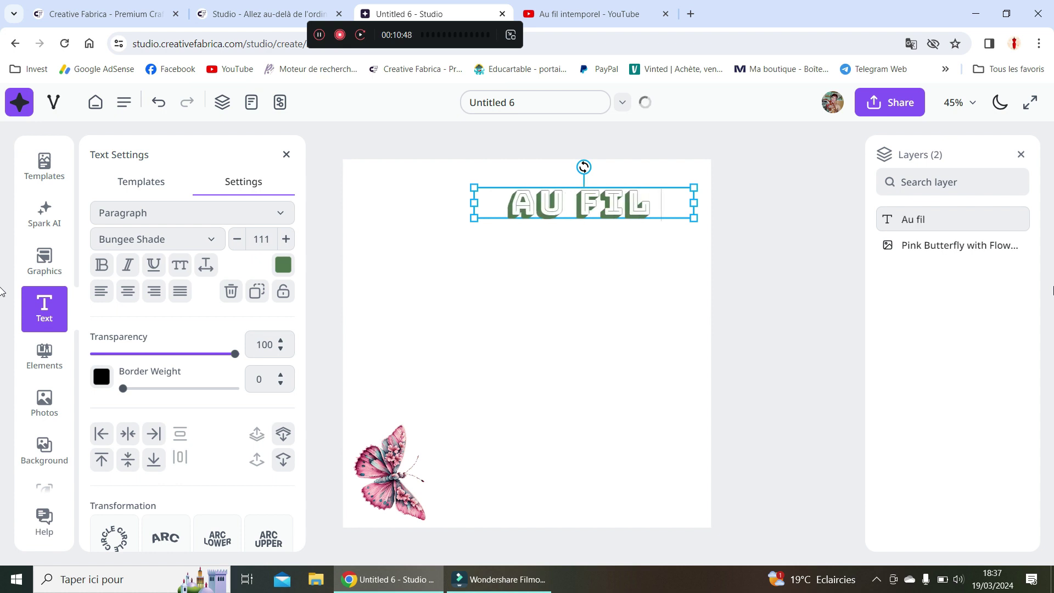
{"action": "type", "text": " inte"}
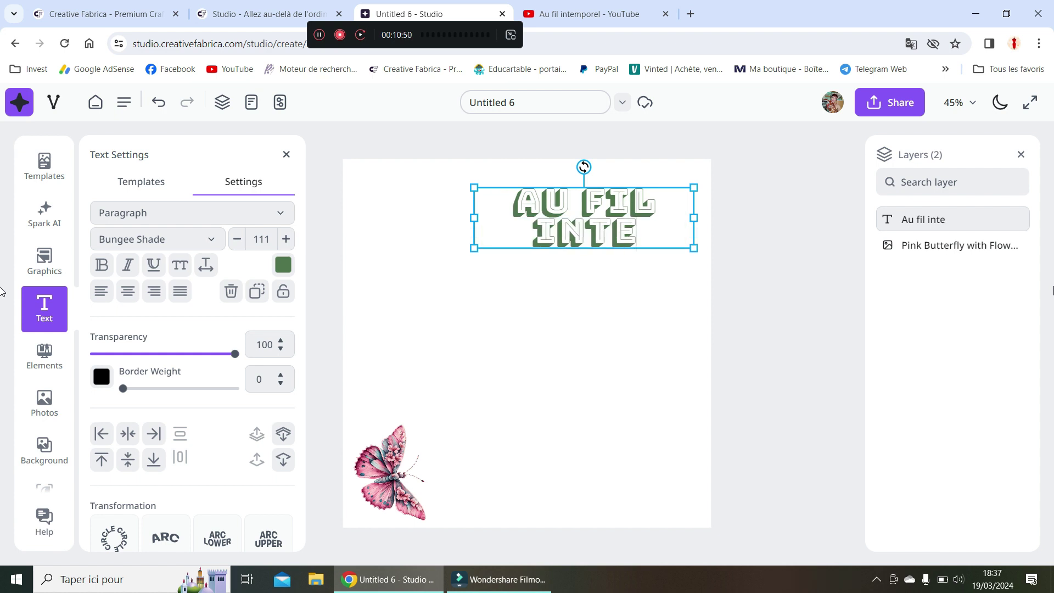
{"action": "type", "text": "mporel"}
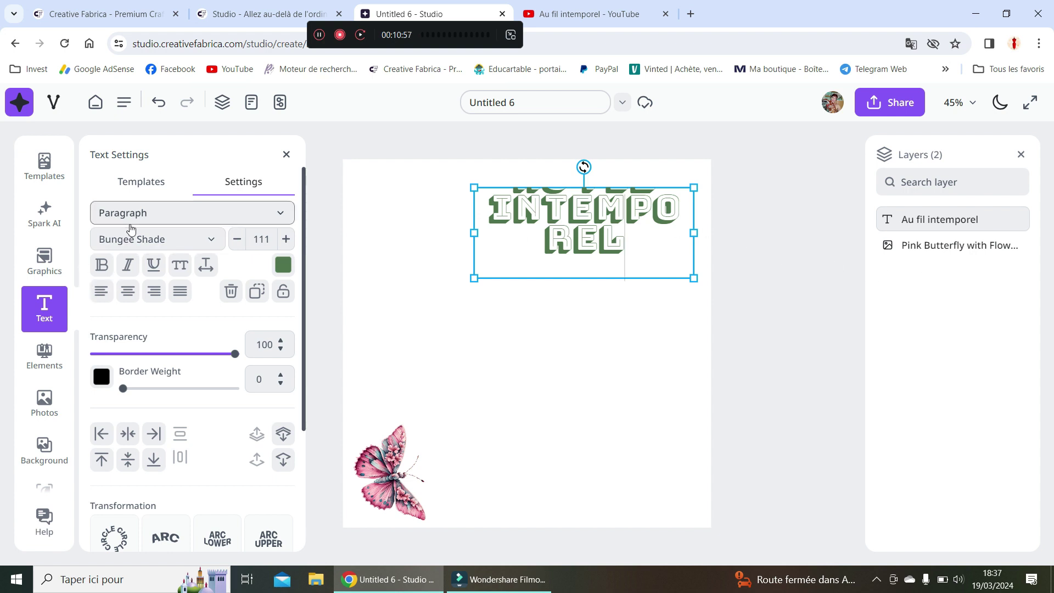
Set the transparency of the "Au fil intemporel" text to 73.
{"action": "left_click", "coordinate": [281, 340]}
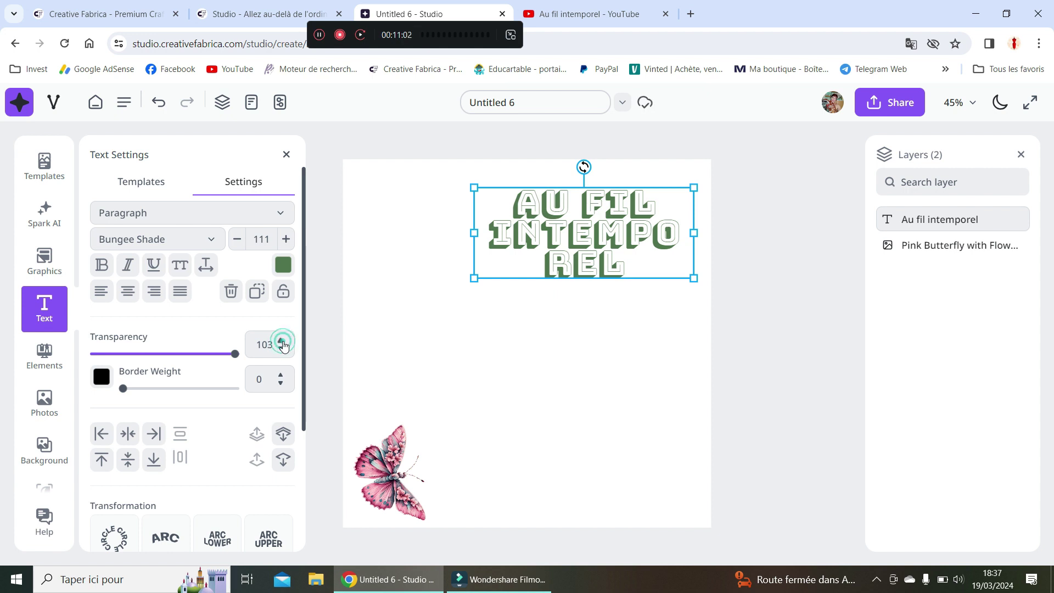
{"action": "left_click", "coordinate": [279, 342]}
{"action": "left_click", "coordinate": [281, 350]}
{"action": "left_click_drag", "start_coordinate": [235, 354], "coordinate": [198, 354]}
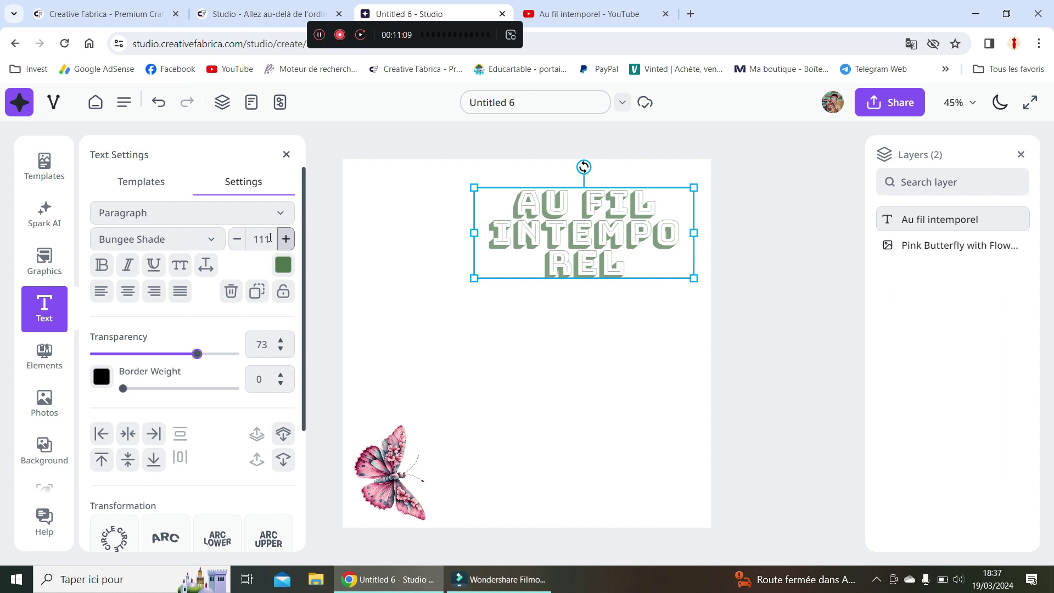
Reduce the font size of the "Au fil intemporel" text to 64.
{"action": "left_click_drag", "start_coordinate": [237, 245], "coordinate": [238, 244]}
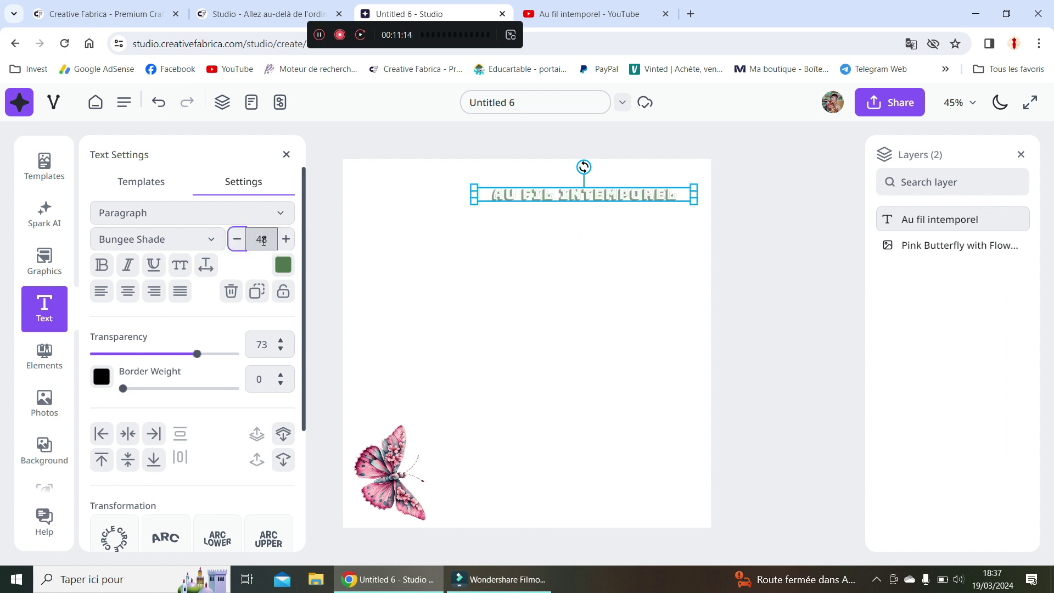
{"action": "left_click", "coordinate": [286, 242]}
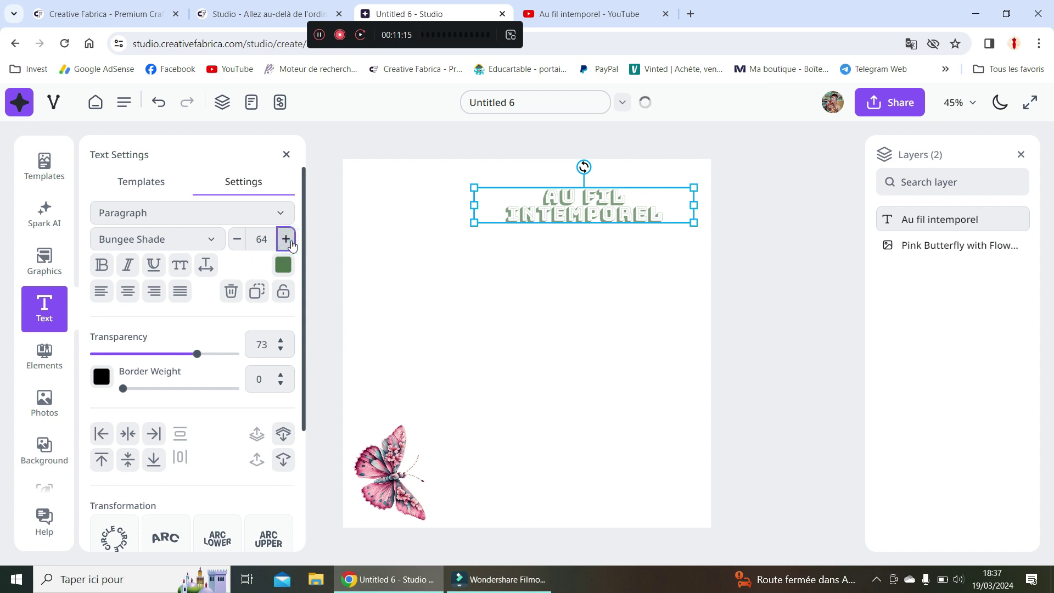
{"action": "left_click", "coordinate": [290, 246]}
{"action": "left_click", "coordinate": [237, 245]}
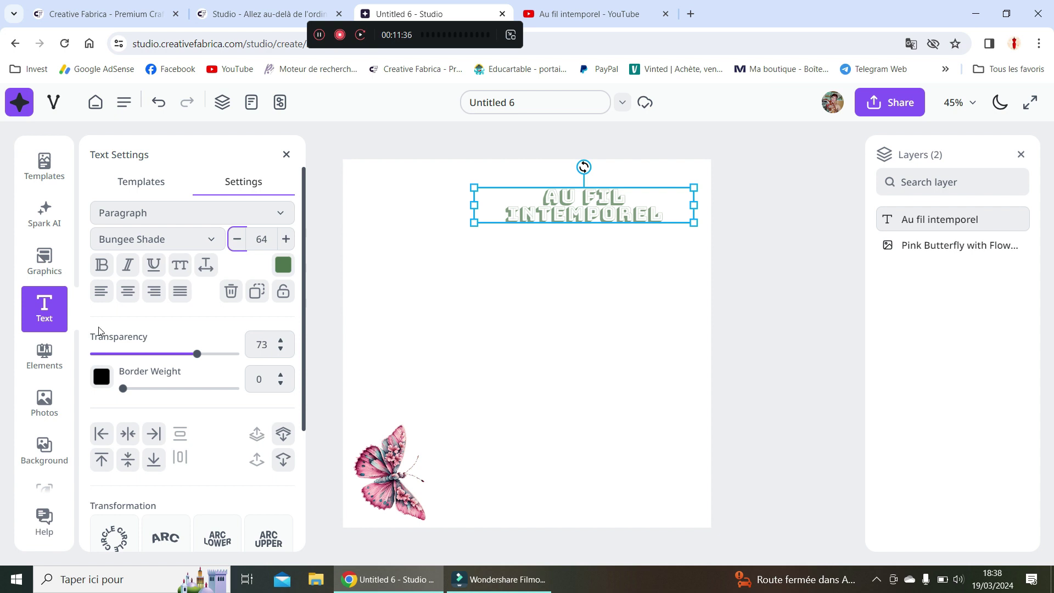
Add the first Autumn Forest Leaf element, place it in the canvas's lower-right area and rotate it counterclockwise.
{"action": "left_click", "coordinate": [55, 364]}
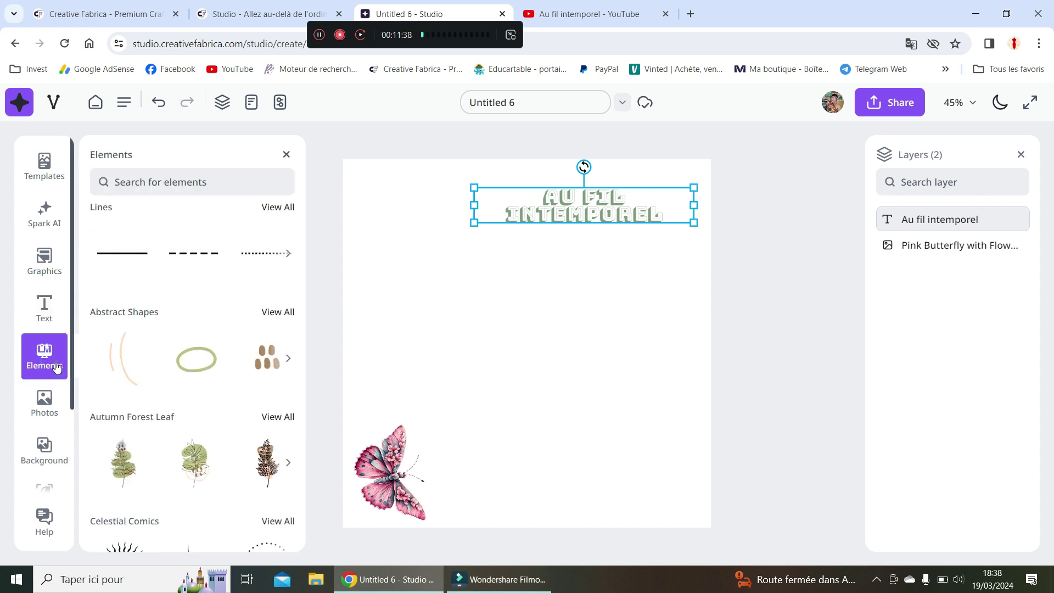
{"action": "scroll", "coordinate": [189, 433], "scroll_direction": "down", "scroll_amount": 10}
{"action": "scroll", "coordinate": [189, 437], "scroll_direction": "down", "scroll_amount": 5}
{"action": "scroll", "coordinate": [189, 436], "scroll_direction": "up", "scroll_amount": 3}
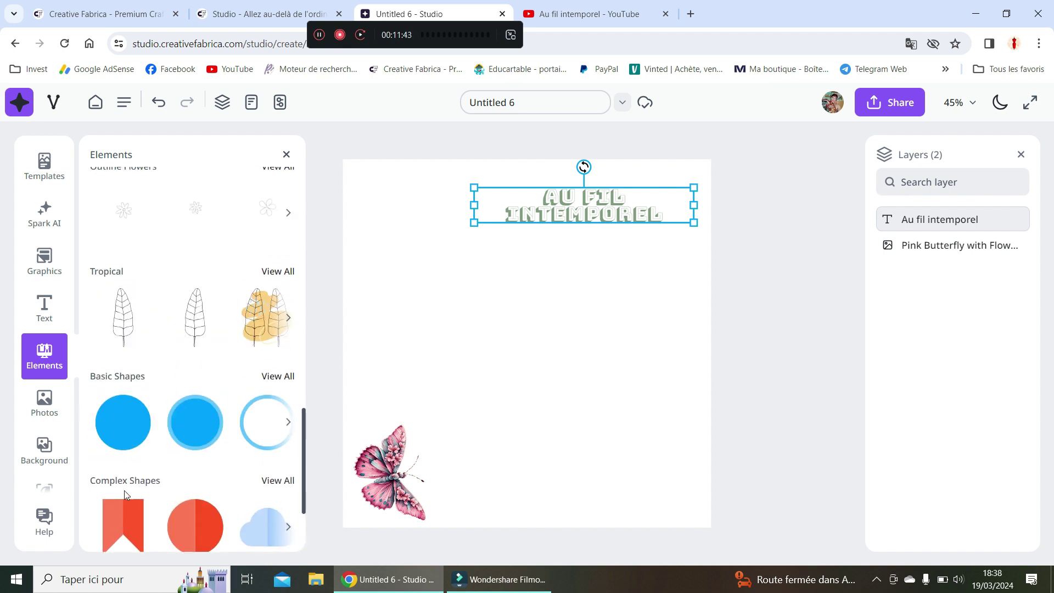
{"action": "scroll", "coordinate": [161, 497], "scroll_direction": "up", "scroll_amount": 5}
{"action": "scroll", "coordinate": [167, 437], "scroll_direction": "up", "scroll_amount": 10}
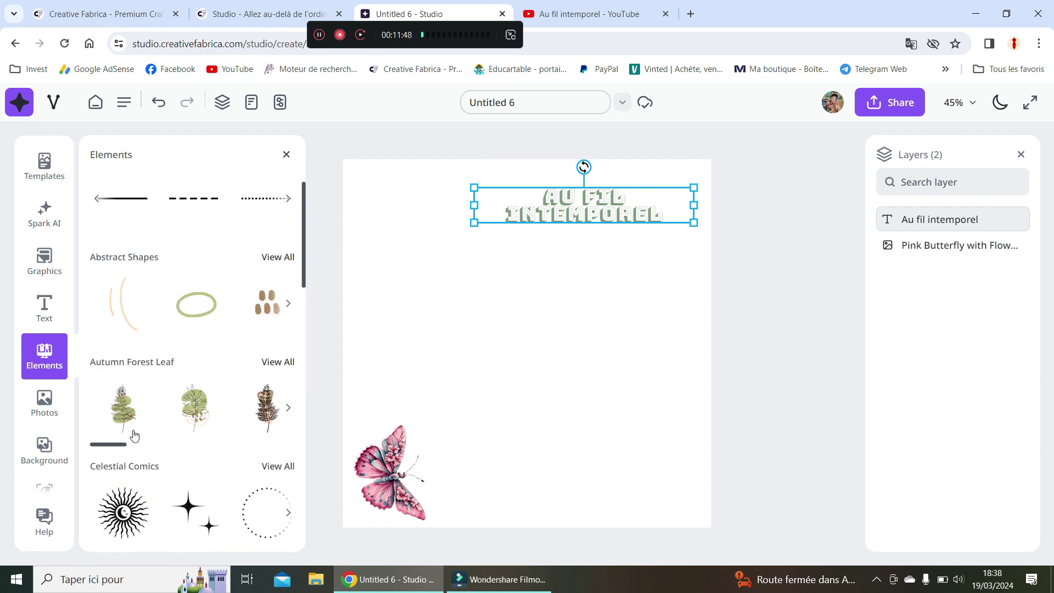
{"action": "left_click", "coordinate": [122, 426]}
{"action": "left_click_drag", "start_coordinate": [531, 351], "coordinate": [611, 476]}
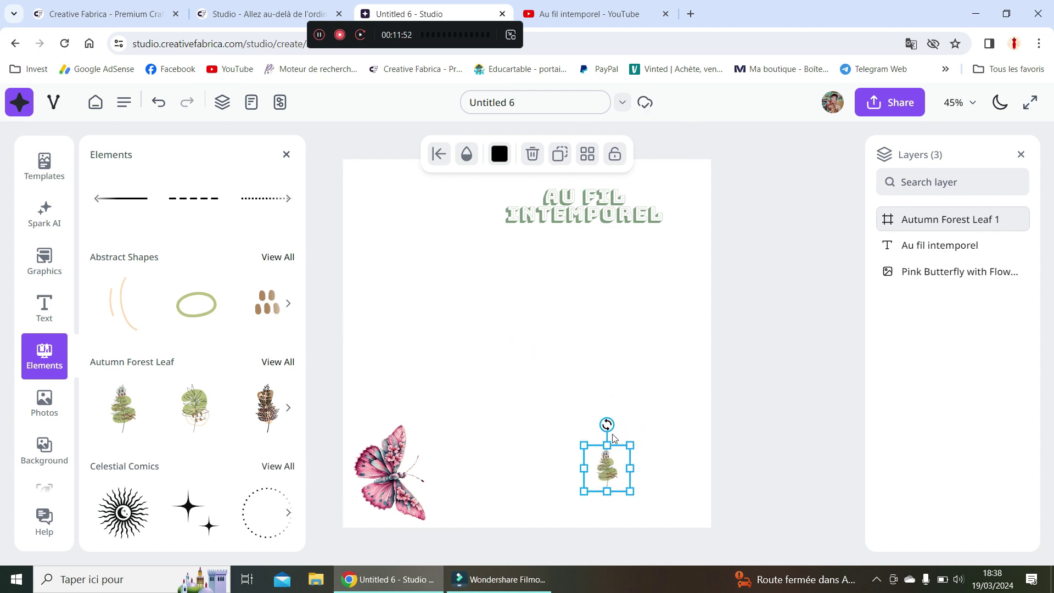
{"action": "left_click_drag", "start_coordinate": [607, 425], "coordinate": [581, 433]}
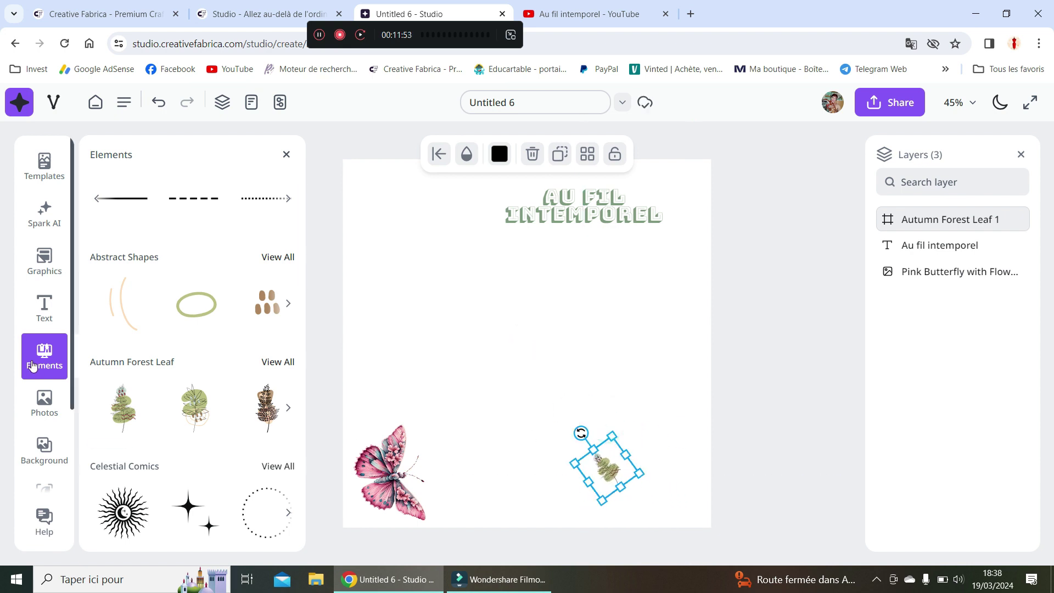
Browse the photo library, search it for "lion" and look through the matching photos.
{"action": "left_click", "coordinate": [43, 398]}
{"action": "scroll", "coordinate": [138, 291], "scroll_direction": "down", "scroll_amount": 10}
{"action": "scroll", "coordinate": [204, 412], "scroll_direction": "down", "scroll_amount": 20}
{"action": "scroll", "coordinate": [204, 411], "scroll_direction": "down", "scroll_amount": 20}
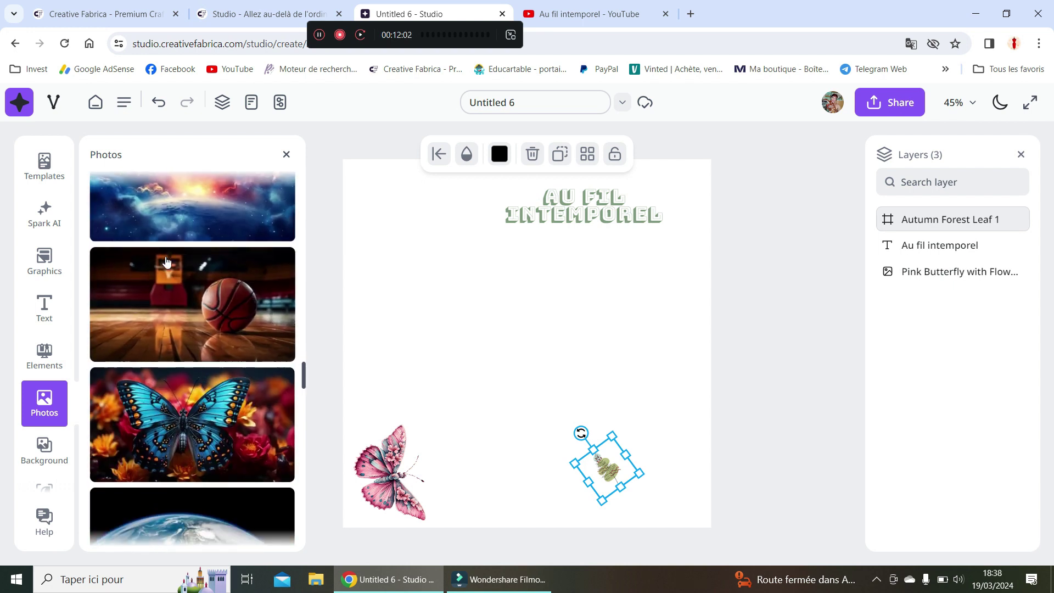
{"action": "scroll", "coordinate": [166, 262], "scroll_direction": "up", "scroll_amount": 20}
{"action": "left_click", "coordinate": [140, 188]}
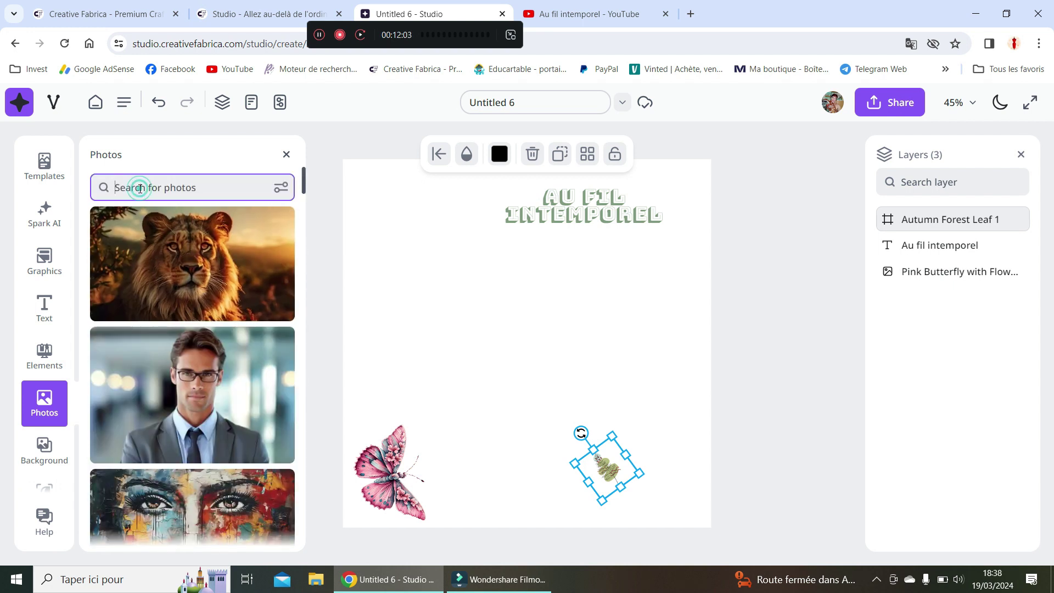
{"action": "type", "text": "lion"}
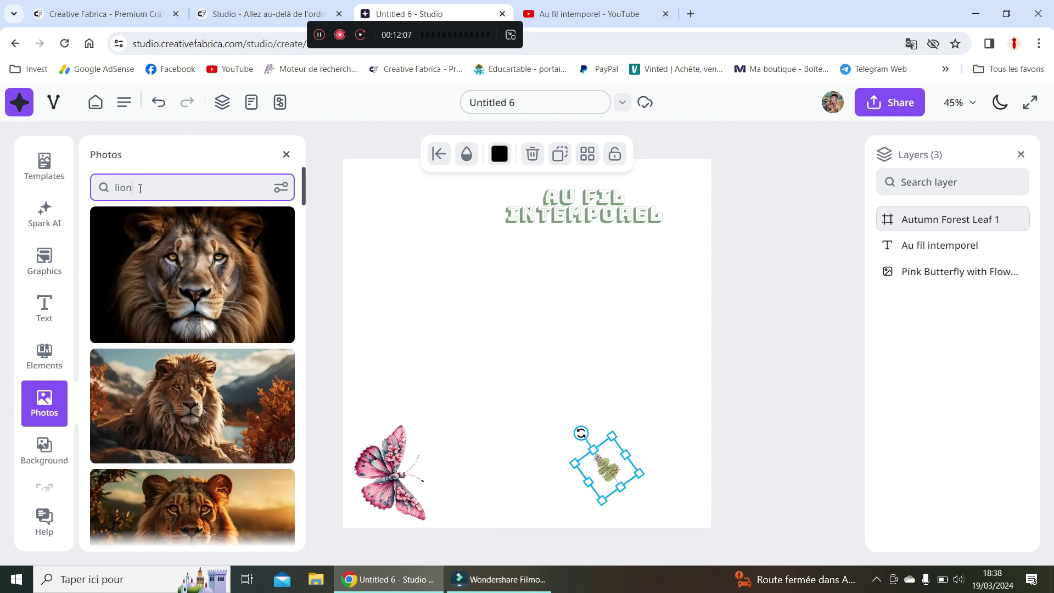
{"action": "scroll", "coordinate": [180, 345], "scroll_direction": "down", "scroll_amount": 5}
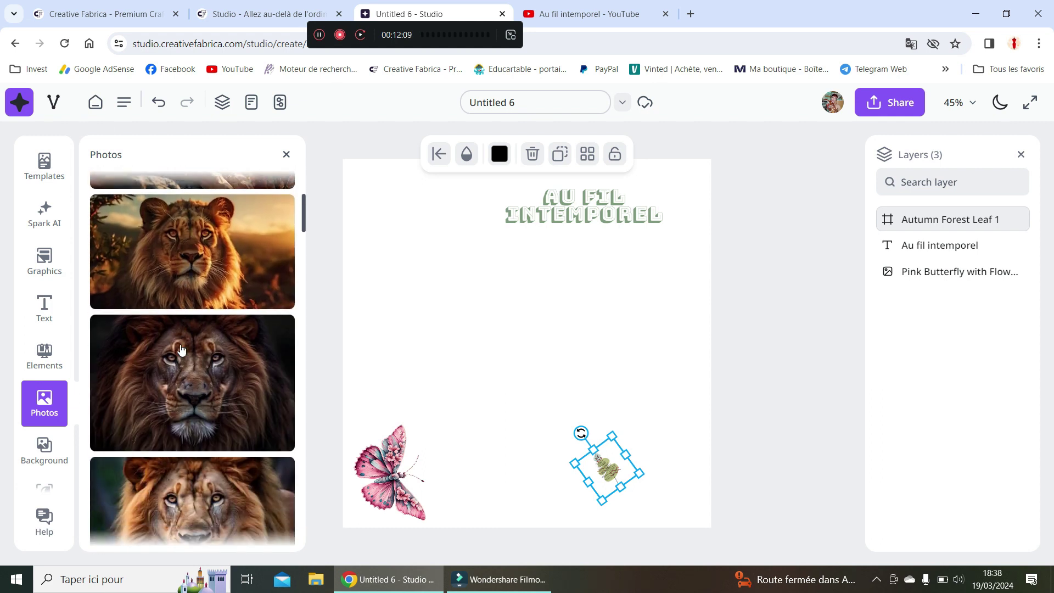
{"action": "scroll", "coordinate": [181, 349], "scroll_direction": "down", "scroll_amount": 10}
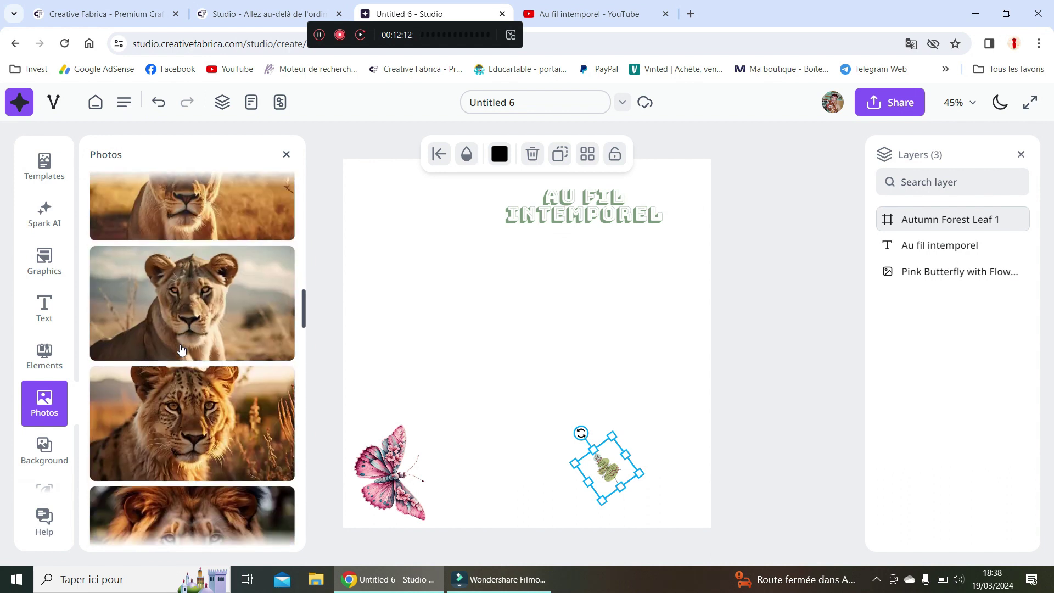
Look through the library of background images available for the design.
{"action": "left_click", "coordinate": [44, 448]}
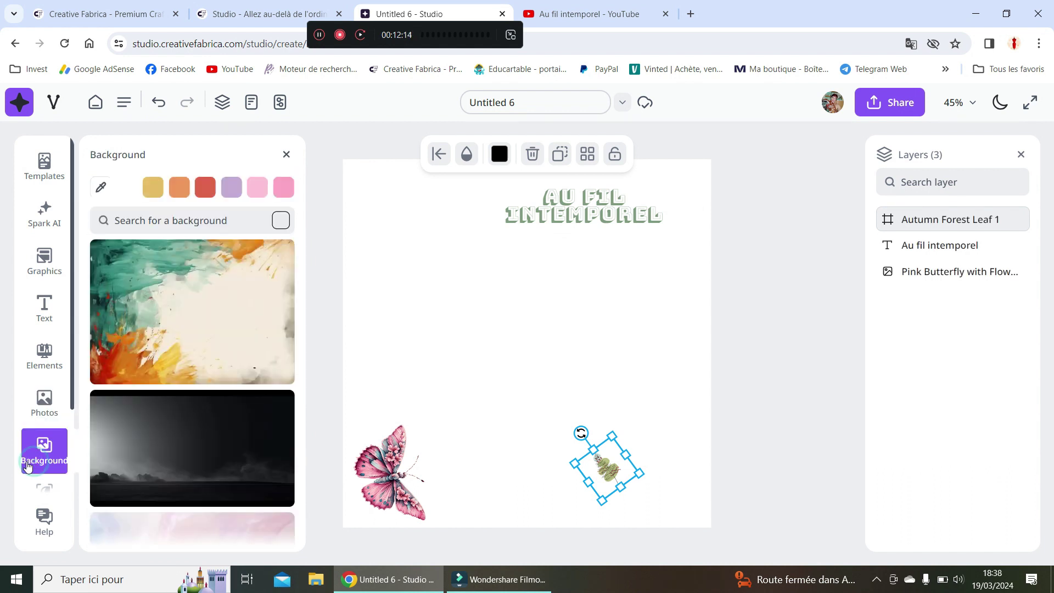
{"action": "scroll", "coordinate": [177, 466], "scroll_direction": "down", "scroll_amount": 10}
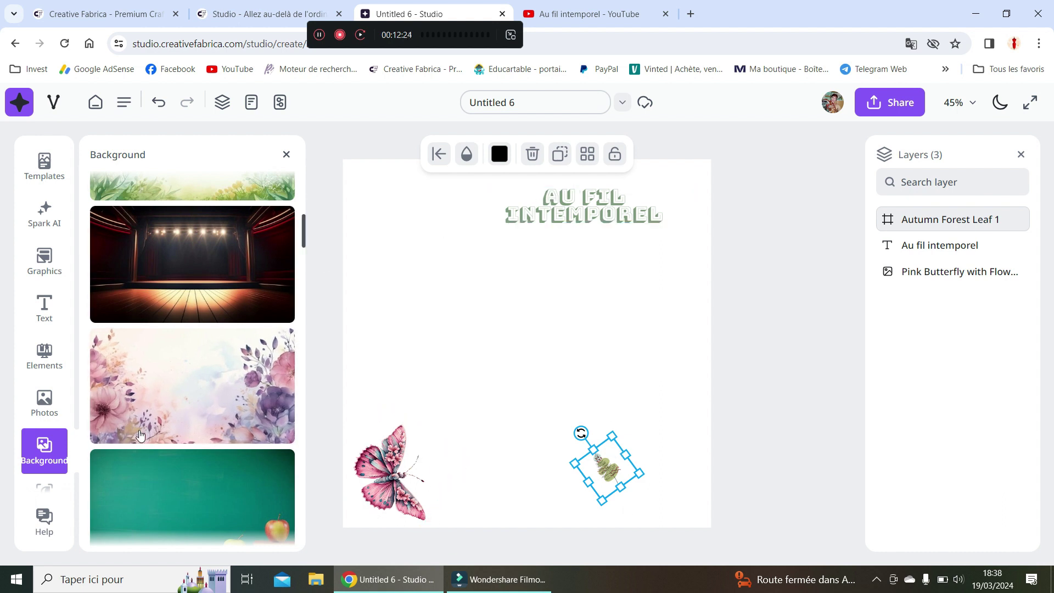
{"action": "scroll", "coordinate": [188, 374], "scroll_direction": "down", "scroll_amount": 5}
{"action": "scroll", "coordinate": [188, 373], "scroll_direction": "down", "scroll_amount": 5}
{"action": "scroll", "coordinate": [41, 494], "scroll_direction": "down", "scroll_amount": 1}
{"action": "scroll", "coordinate": [41, 456], "scroll_direction": "down", "scroll_amount": 1}
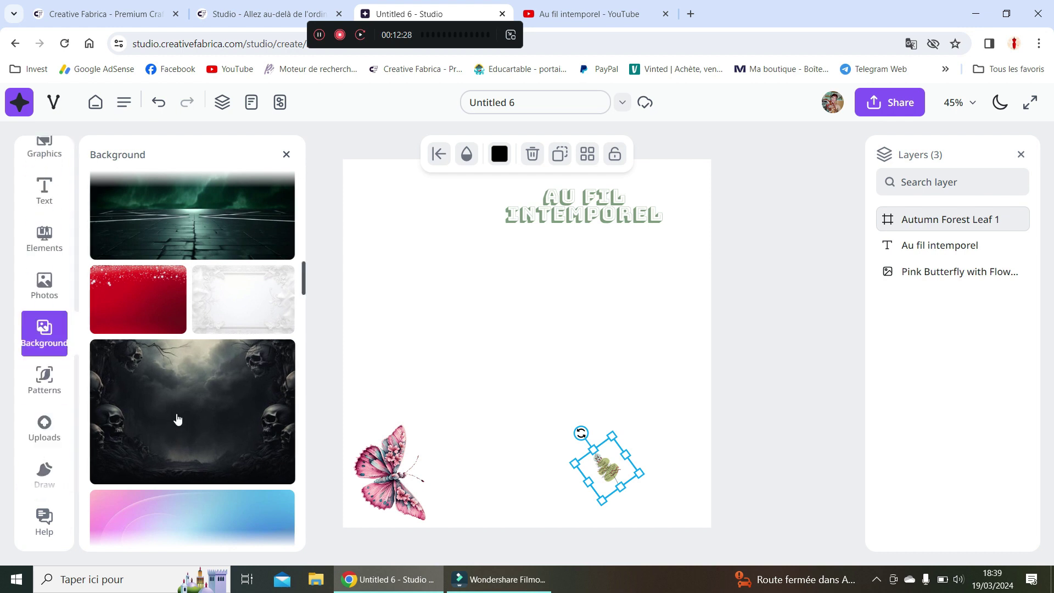
Add the black and silver wavy pattern, move it to the canvas's upper-left area and shrink it to clear the title text.
{"action": "left_click", "coordinate": [47, 387]}
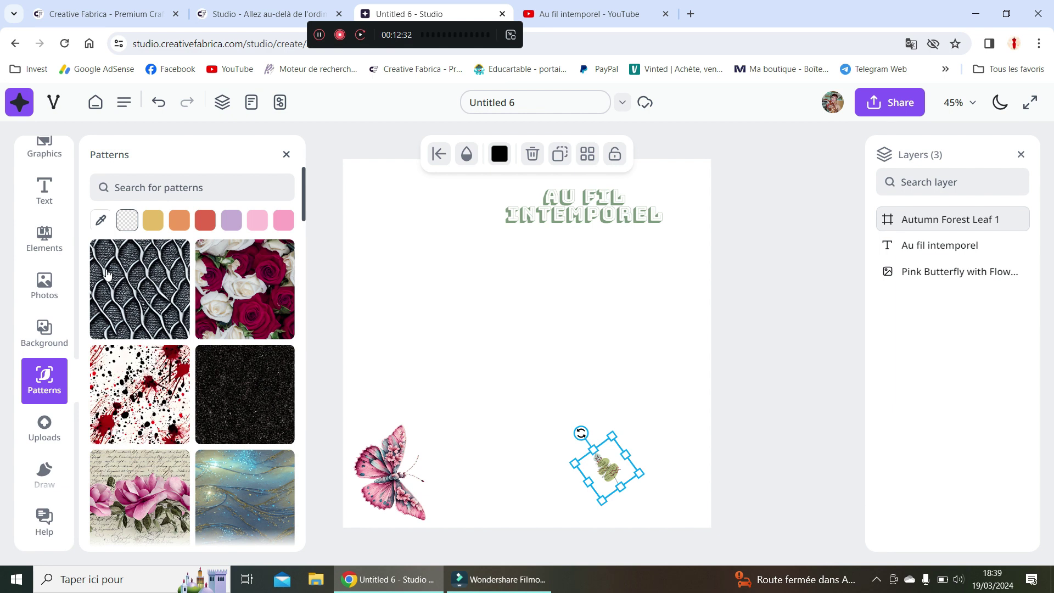
{"action": "left_click", "coordinate": [125, 295]}
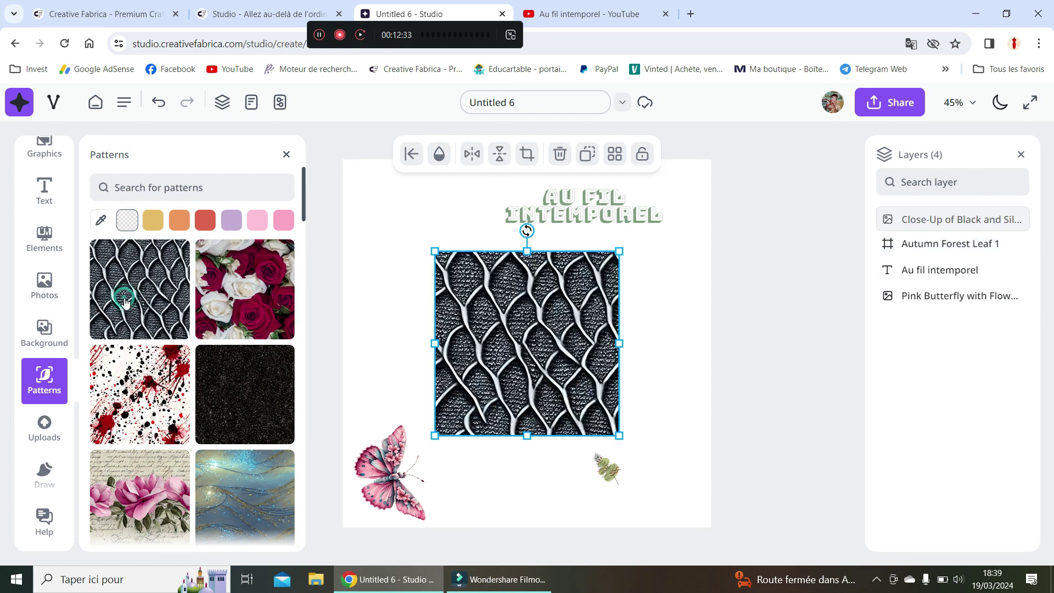
{"action": "left_click_drag", "start_coordinate": [514, 285], "coordinate": [392, 236]}
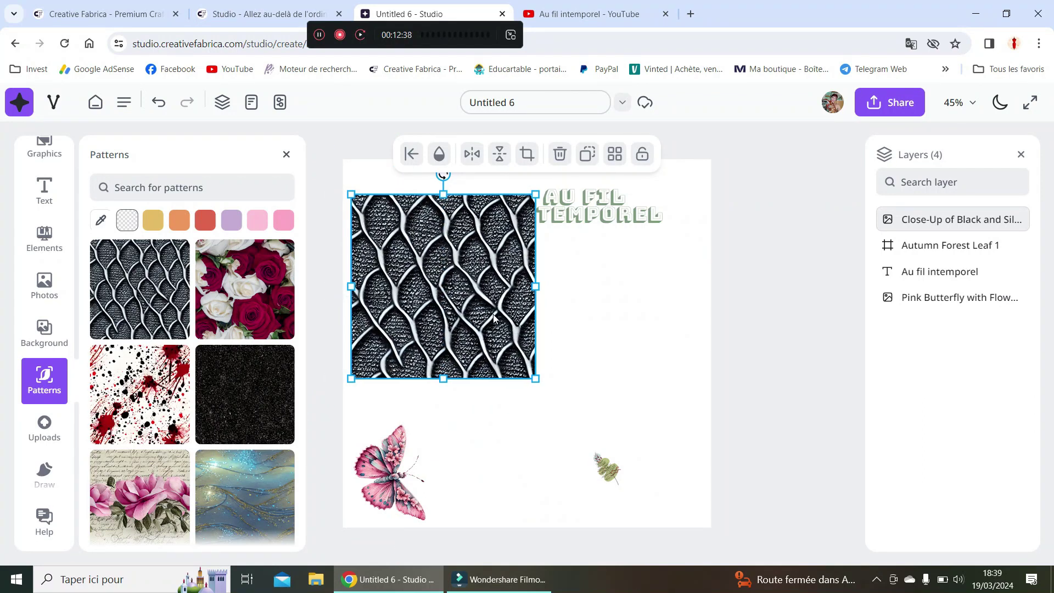
{"action": "left_click_drag", "start_coordinate": [535, 378], "coordinate": [476, 317]}
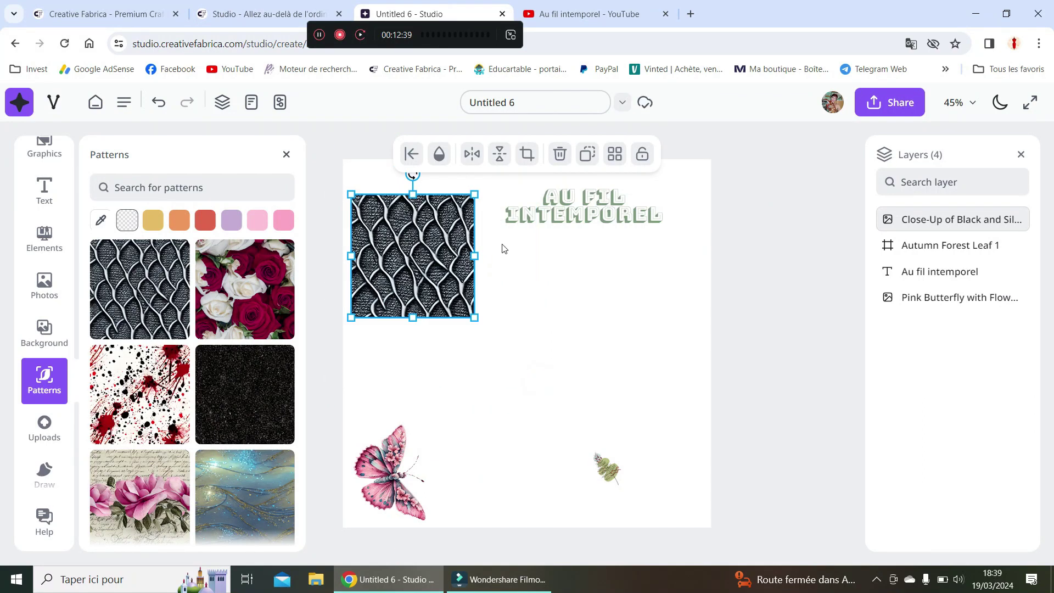
View the uploaded images, and draw a looping freehand scribble with the blue pen across the middle of the canvas.
{"action": "left_click", "coordinate": [42, 433]}
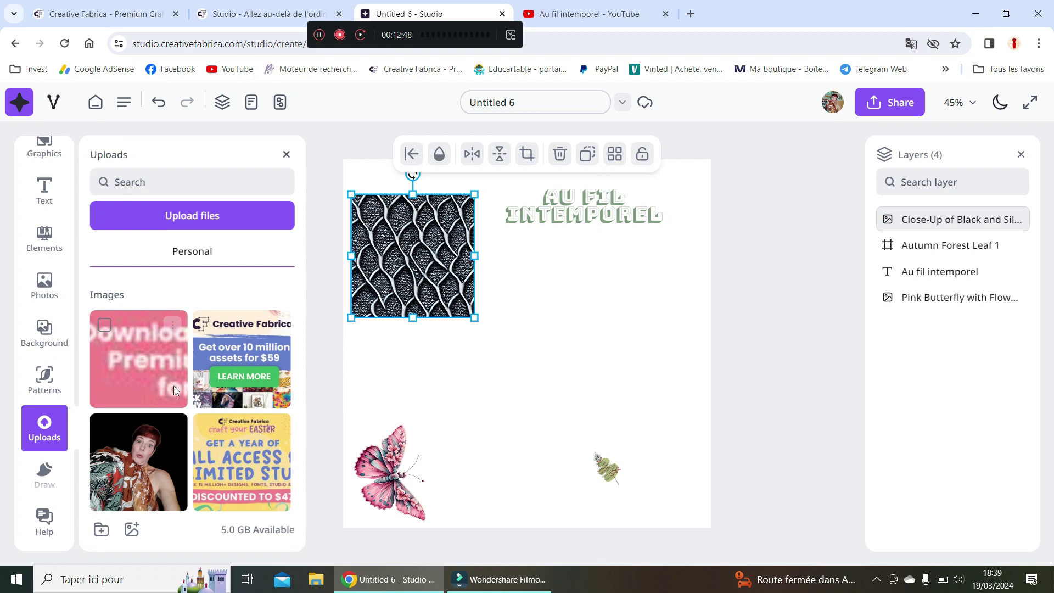
{"action": "left_click", "coordinate": [39, 482]}
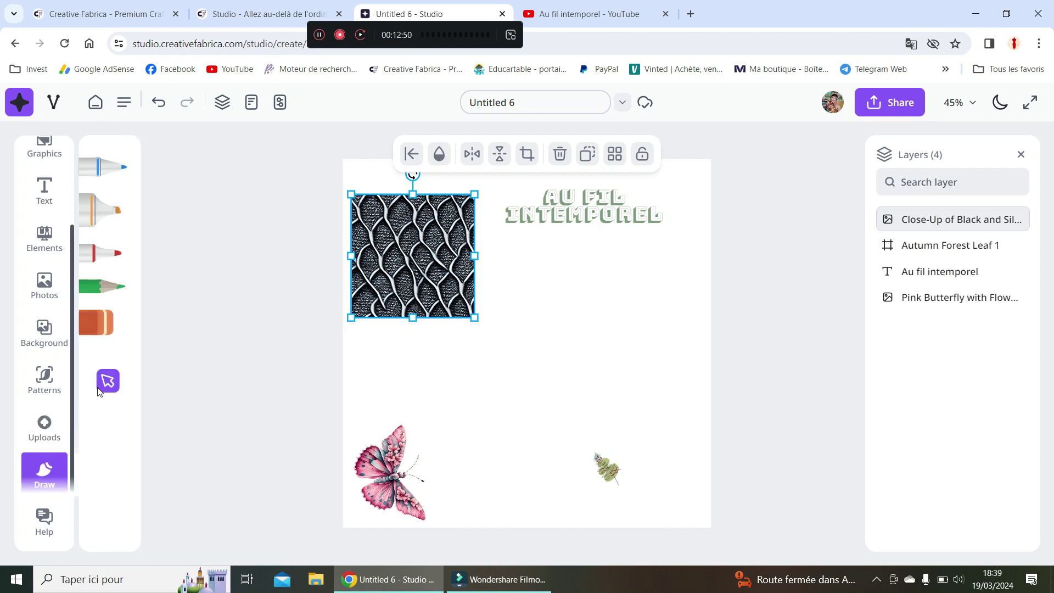
{"action": "left_click", "coordinate": [108, 168]}
{"action": "mouse_move", "coordinate": [526, 324]}
{"action": "left_mouse_down"}
{"action": "mouse_move", "coordinate": [548, 346]}
{"action": "mouse_move", "coordinate": [570, 338]}
{"action": "mouse_move", "coordinate": [404, 376]}
{"action": "mouse_move", "coordinate": [430, 414]}
{"action": "mouse_move", "coordinate": [617, 369]}
{"action": "mouse_move", "coordinate": [677, 320]}
{"action": "mouse_move", "coordinate": [583, 308]}
{"action": "left_mouse_up"}
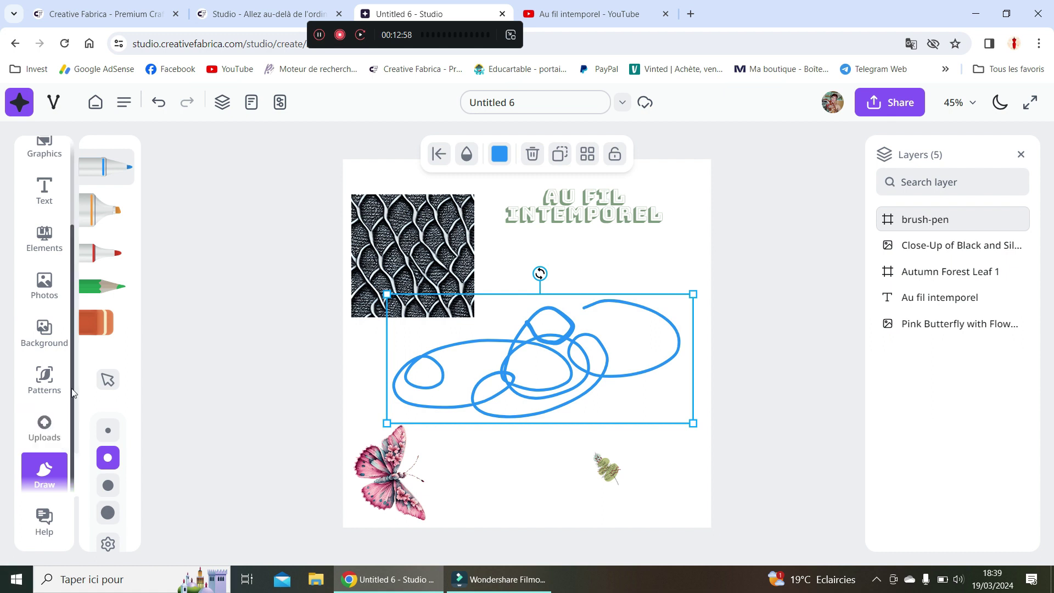
Show another suggested image prompt in Spark AI and review the previously generated images with their prompts.
{"action": "scroll", "coordinate": [40, 432], "scroll_direction": "up", "scroll_amount": 2}
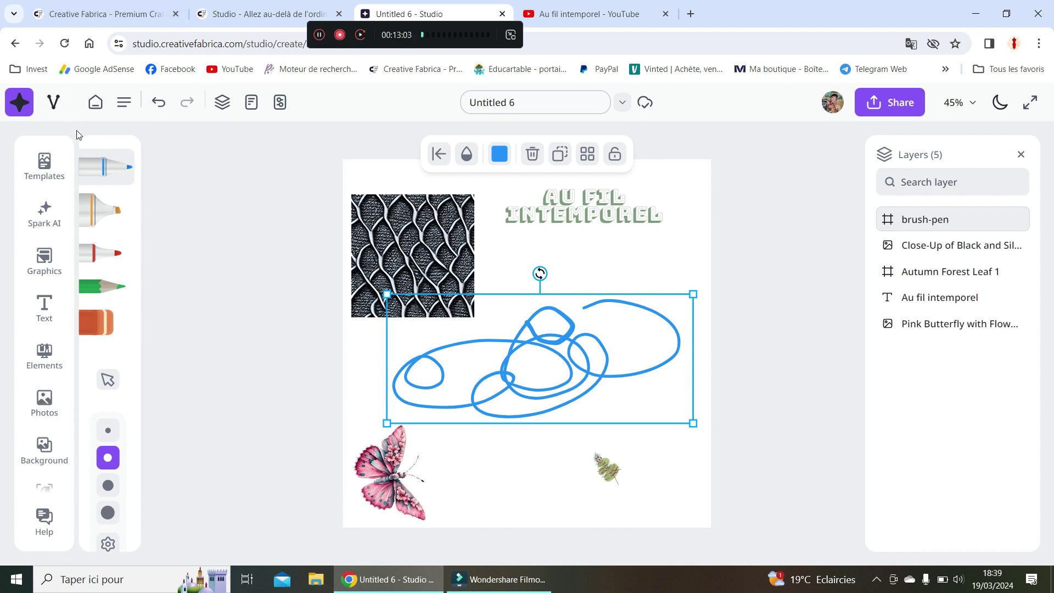
{"action": "left_click", "coordinate": [40, 230]}
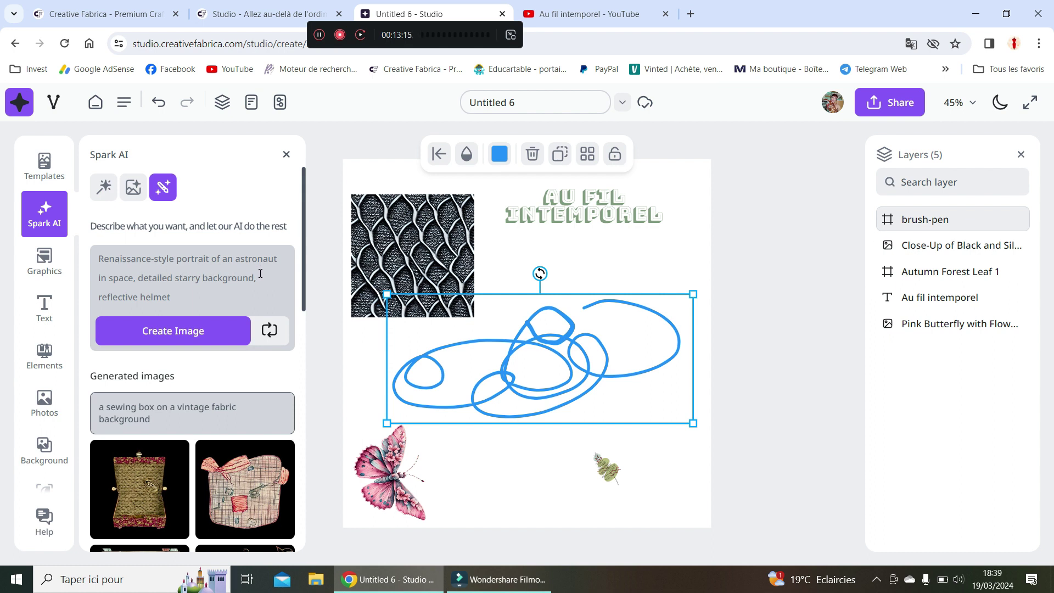
{"action": "left_click", "coordinate": [270, 330]}
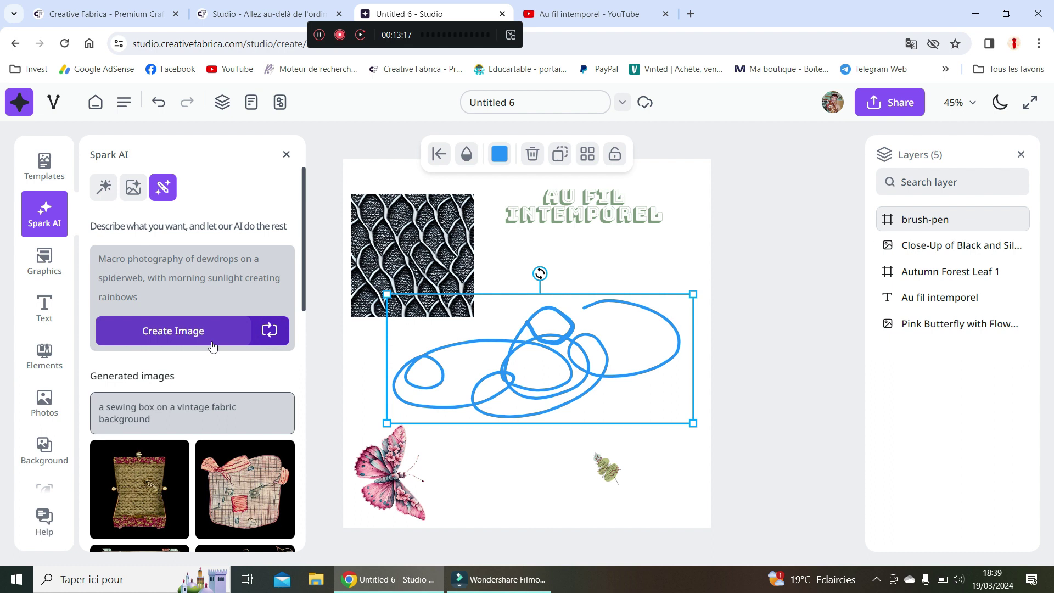
{"action": "scroll", "coordinate": [213, 346], "scroll_direction": "down", "scroll_amount": 10}
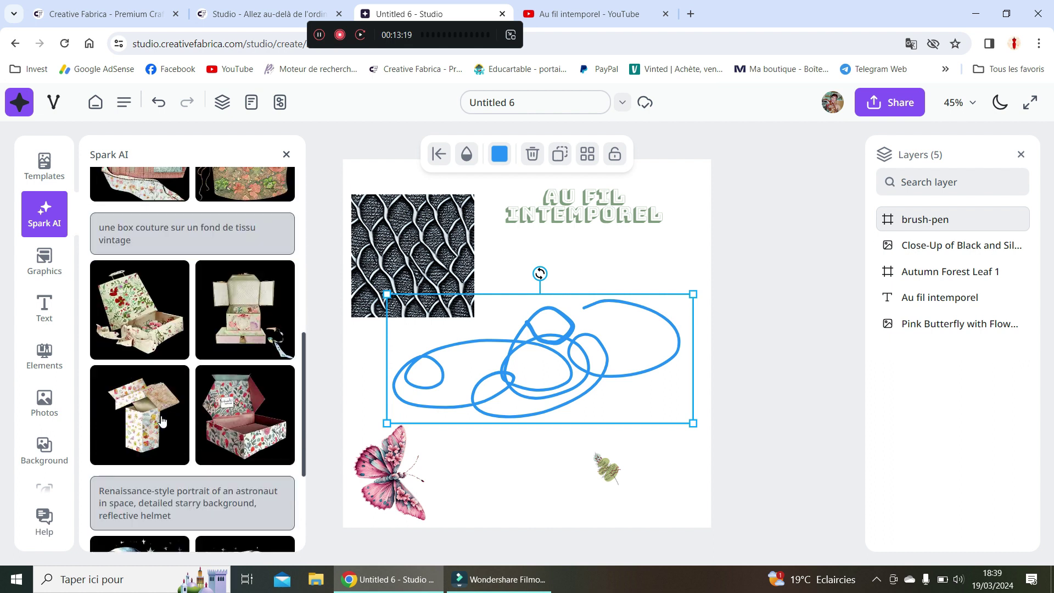
{"action": "scroll", "coordinate": [163, 421], "scroll_direction": "up", "scroll_amount": 5}
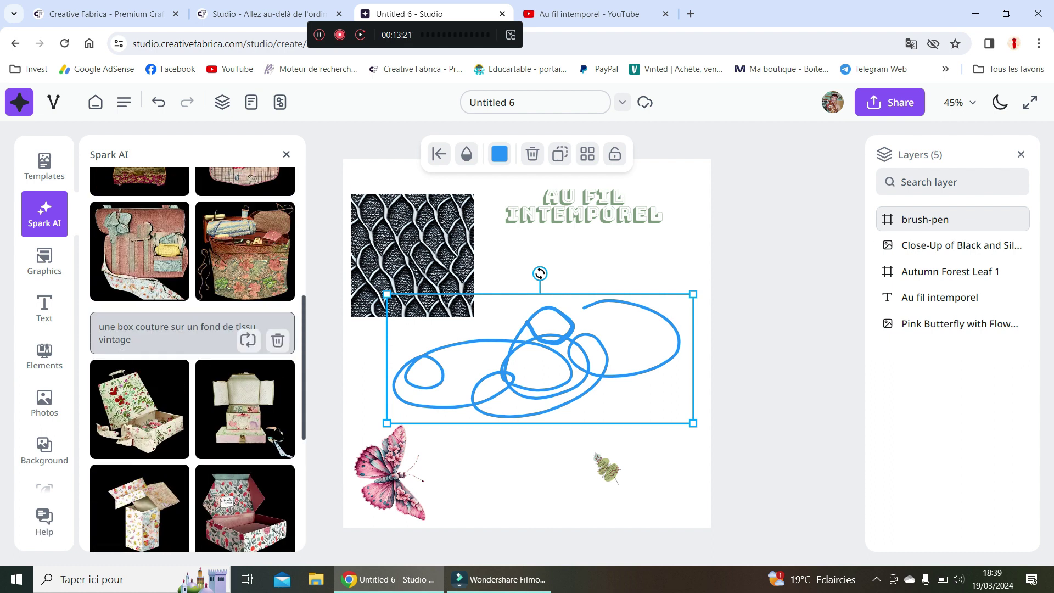
{"action": "scroll", "coordinate": [220, 343], "scroll_direction": "down", "scroll_amount": 1}
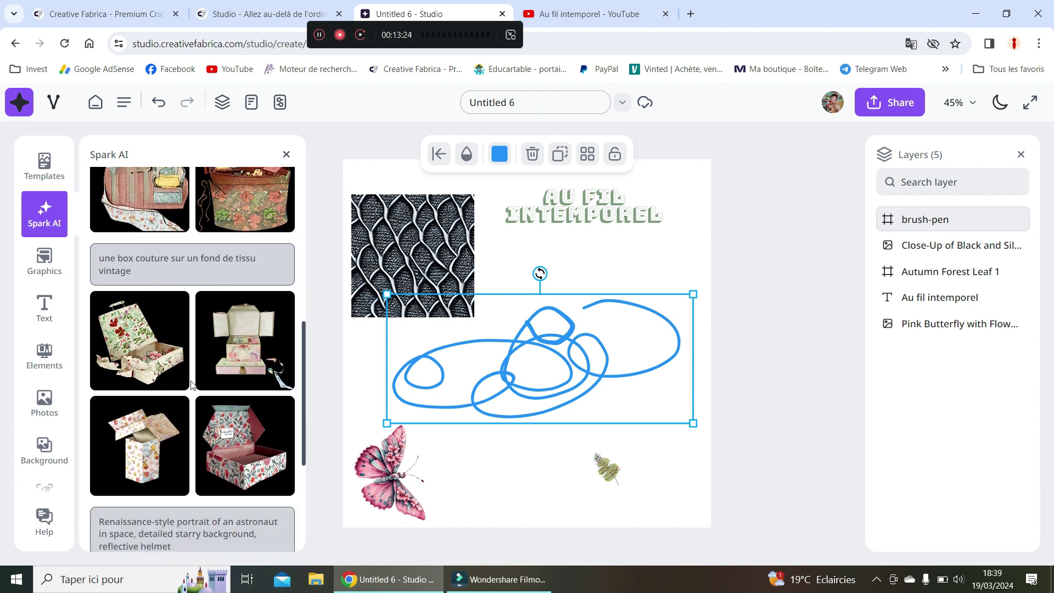
{"action": "scroll", "coordinate": [158, 379], "scroll_direction": "up", "scroll_amount": 10}
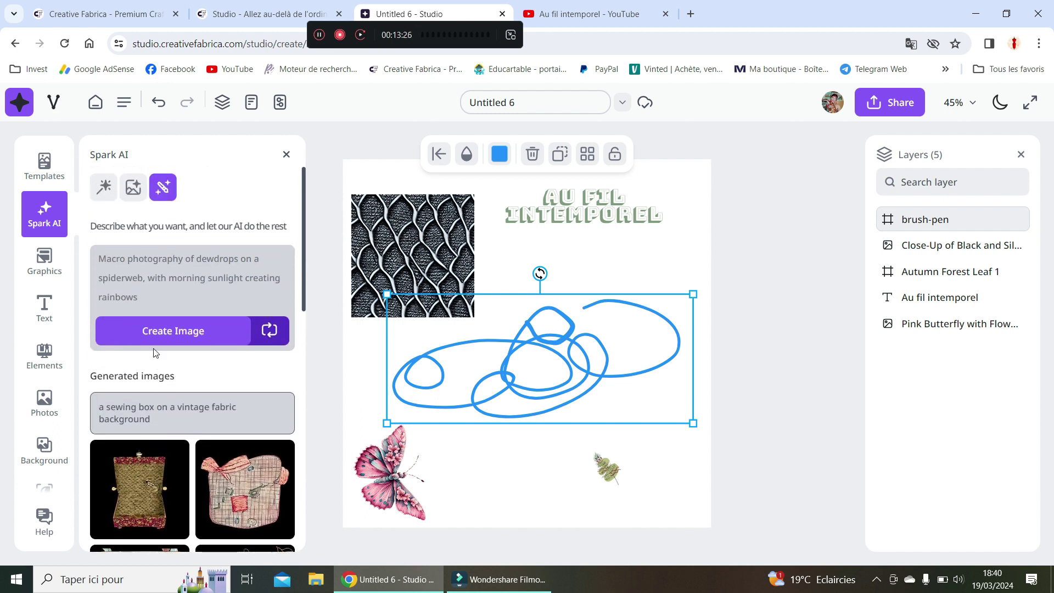
{"action": "scroll", "coordinate": [143, 299], "scroll_direction": "down", "scroll_amount": 1}
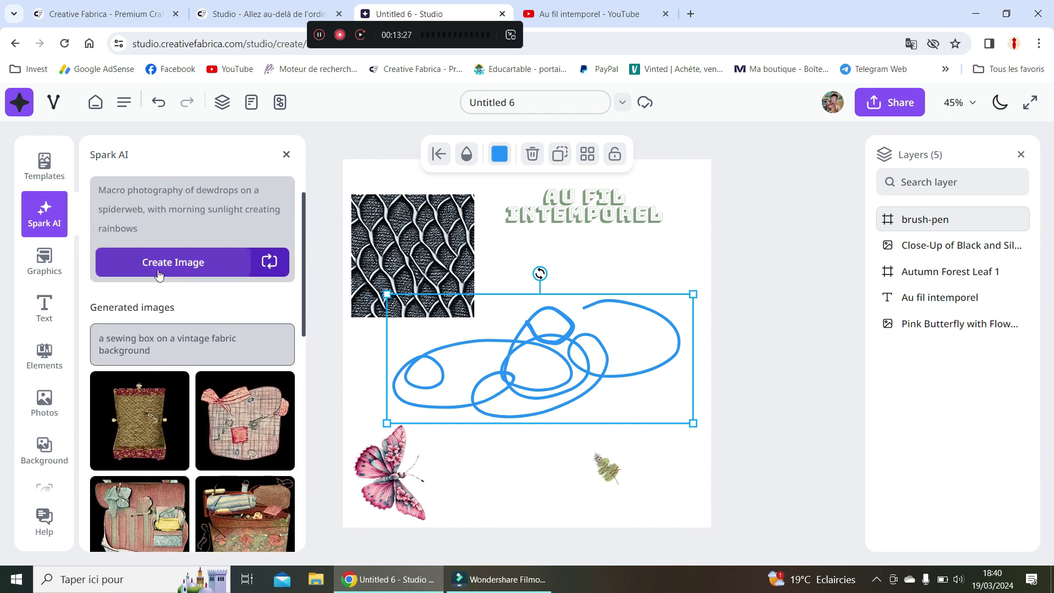
{"action": "scroll", "coordinate": [159, 299], "scroll_direction": "up", "scroll_amount": 1}
Replace the Spark AI prompt with "un arbre sur fond de neige", generate the images and review them.
{"action": "left_click_drag", "start_coordinate": [142, 297], "coordinate": [99, 250]}
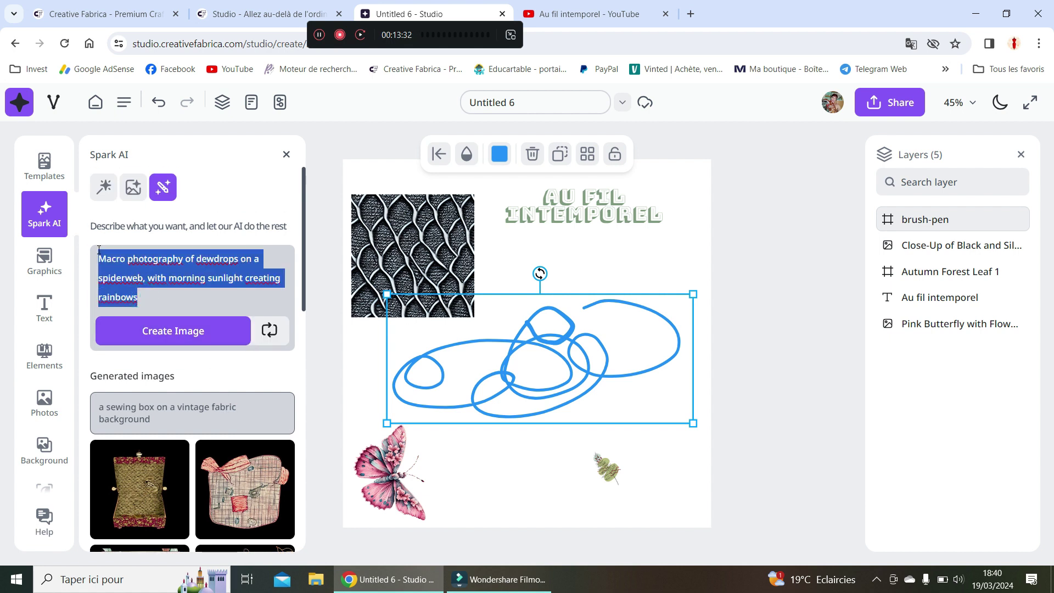
{"action": "key", "text": "BackSpace"}
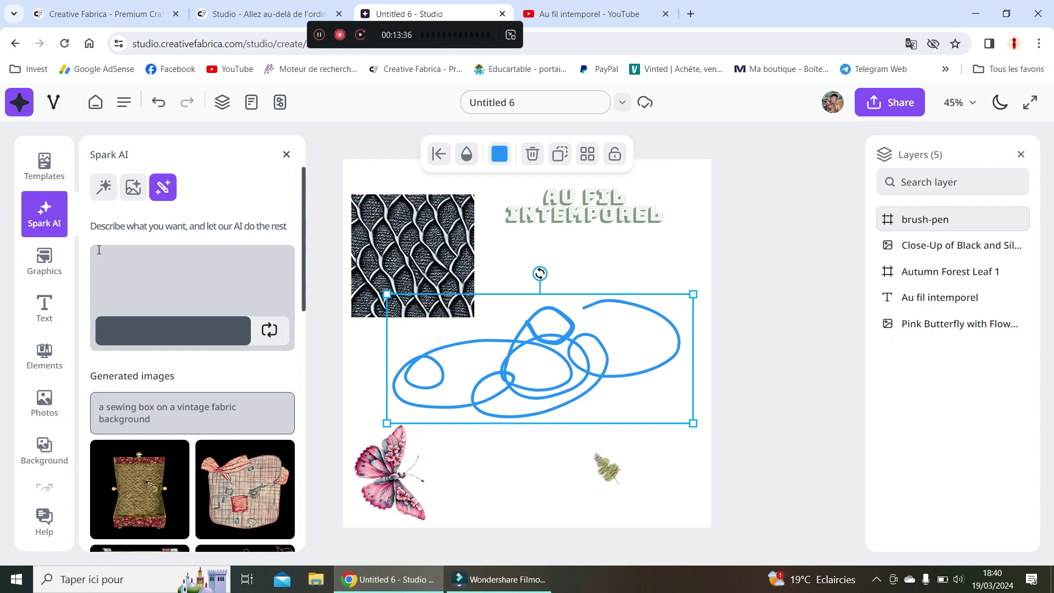
{"action": "type", "text": "un ar"}
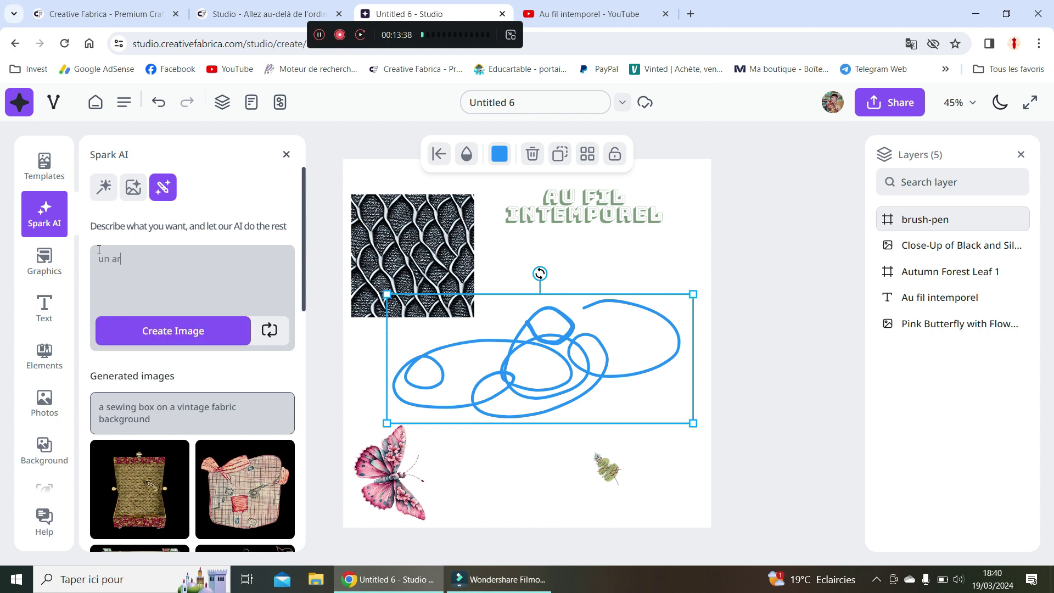
{"action": "type", "text": "bre sur fond de neige"}
{"action": "left_click", "coordinate": [153, 332]}
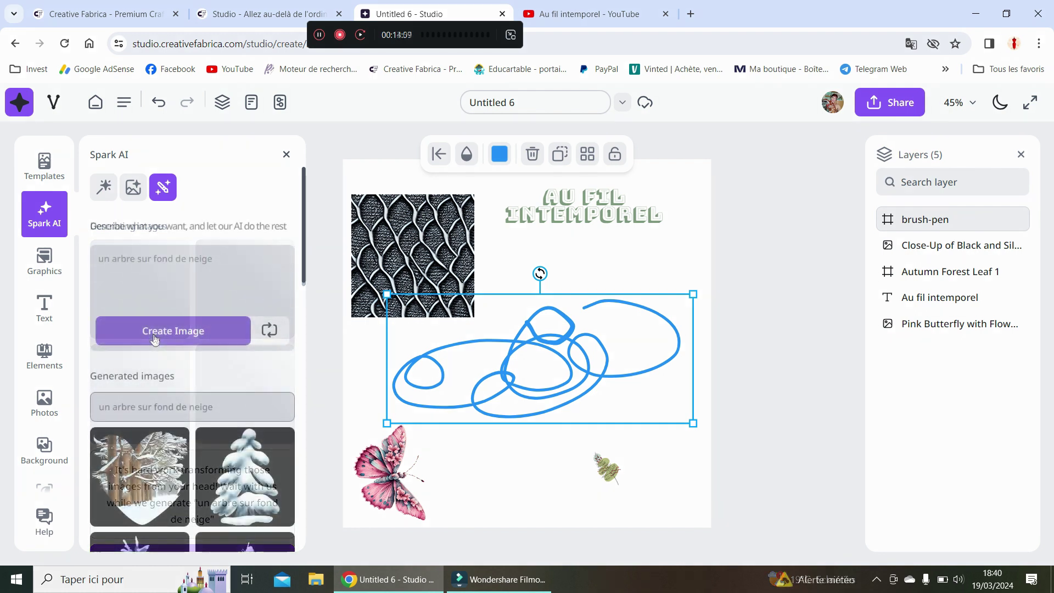
{"action": "scroll", "coordinate": [159, 351], "scroll_direction": "down", "scroll_amount": 1}
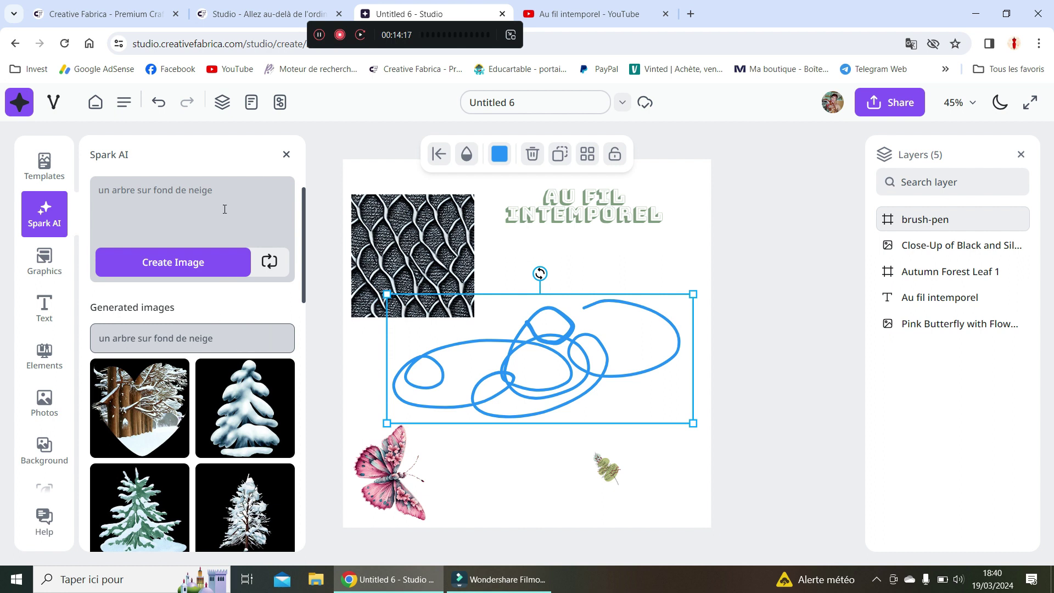
{"action": "scroll", "coordinate": [219, 439], "scroll_direction": "down", "scroll_amount": 3}
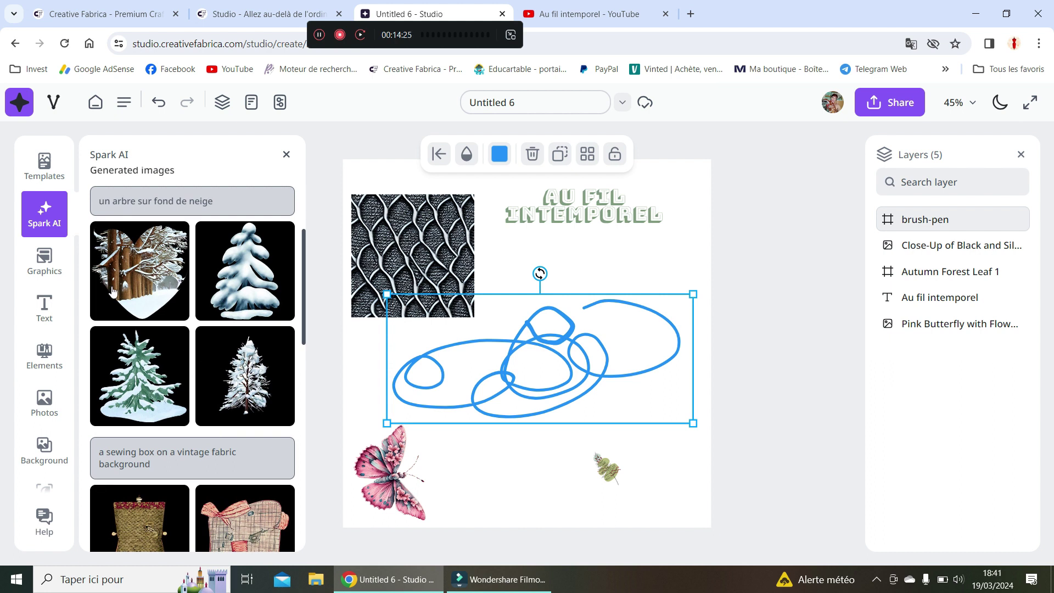
{"action": "scroll", "coordinate": [229, 323], "scroll_direction": "up", "scroll_amount": 5}
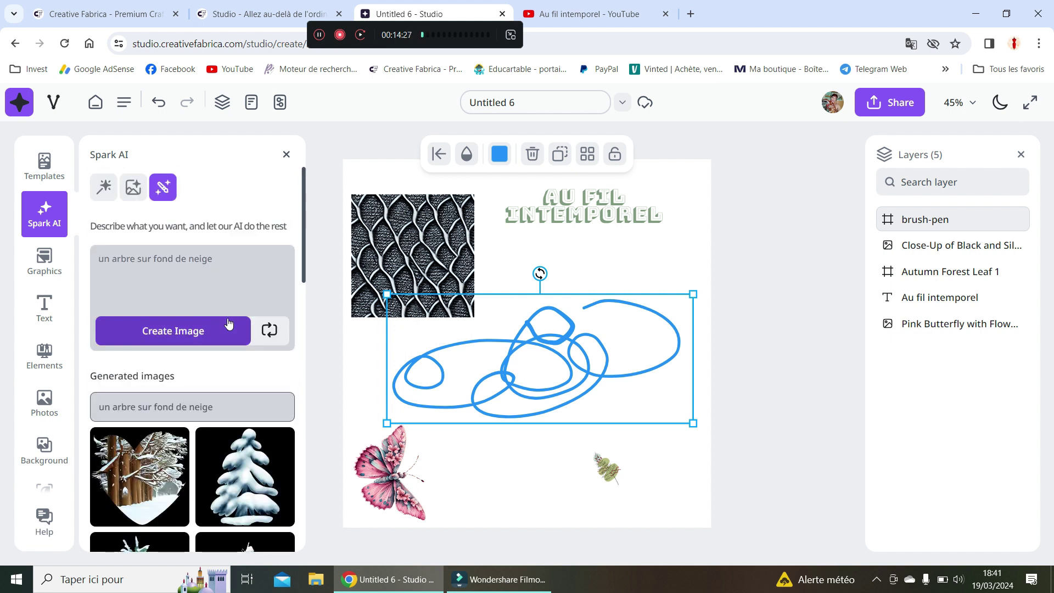
Add the generated snow-covered fir tree to the canvas, shrink it and place it over the black and silver pattern.
{"action": "left_click", "coordinate": [258, 497]}
{"action": "left_click_drag", "start_coordinate": [643, 462], "coordinate": [571, 387]}
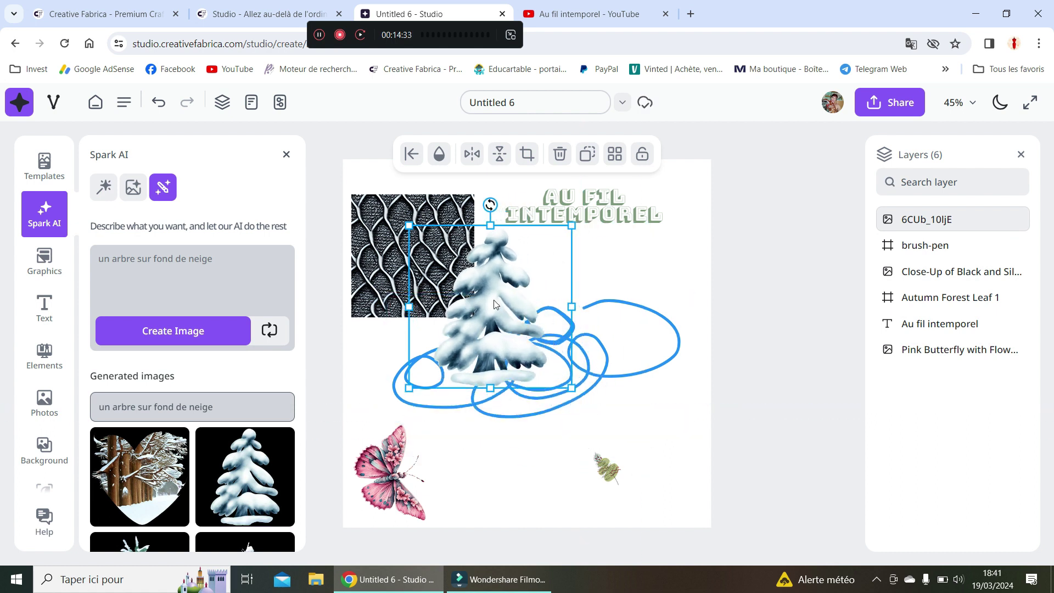
{"action": "left_click_drag", "start_coordinate": [496, 304], "coordinate": [417, 253]}
{"action": "left_click_drag", "start_coordinate": [493, 337], "coordinate": [420, 272]}
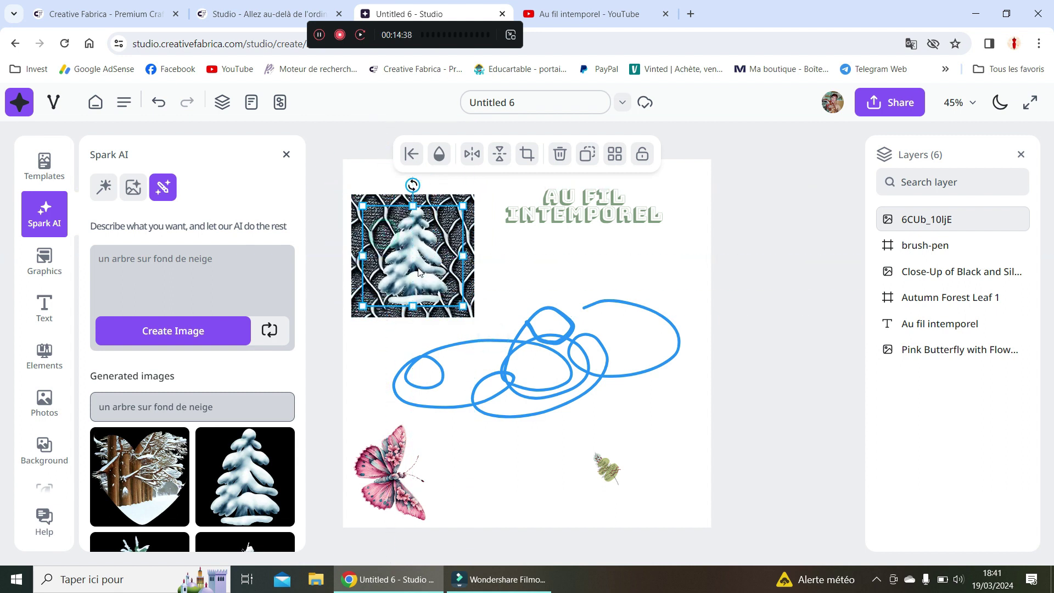
Tilt the "Au fil intemporel" title counterclockwise and move it down to just above the blue scribble.
{"action": "left_click", "coordinate": [604, 216]}
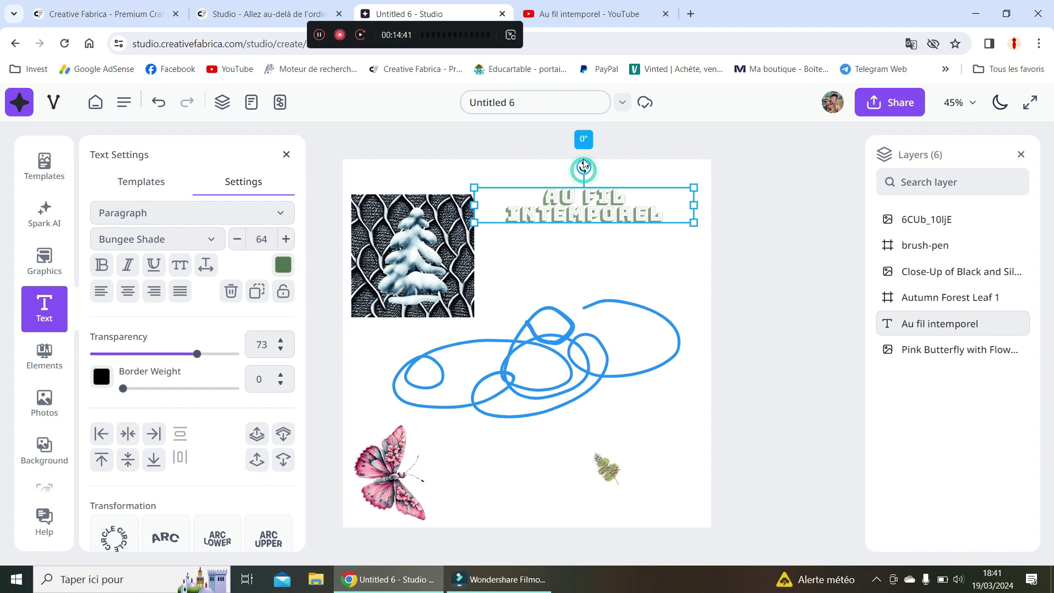
{"action": "left_click_drag", "start_coordinate": [587, 167], "coordinate": [574, 168]}
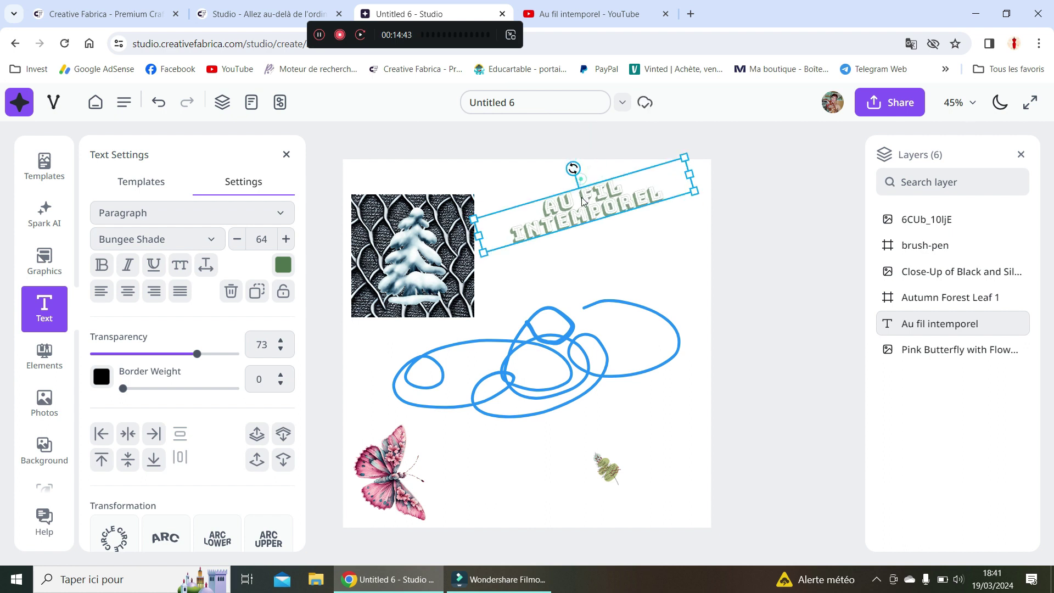
{"action": "left_click_drag", "start_coordinate": [586, 216], "coordinate": [599, 273]}
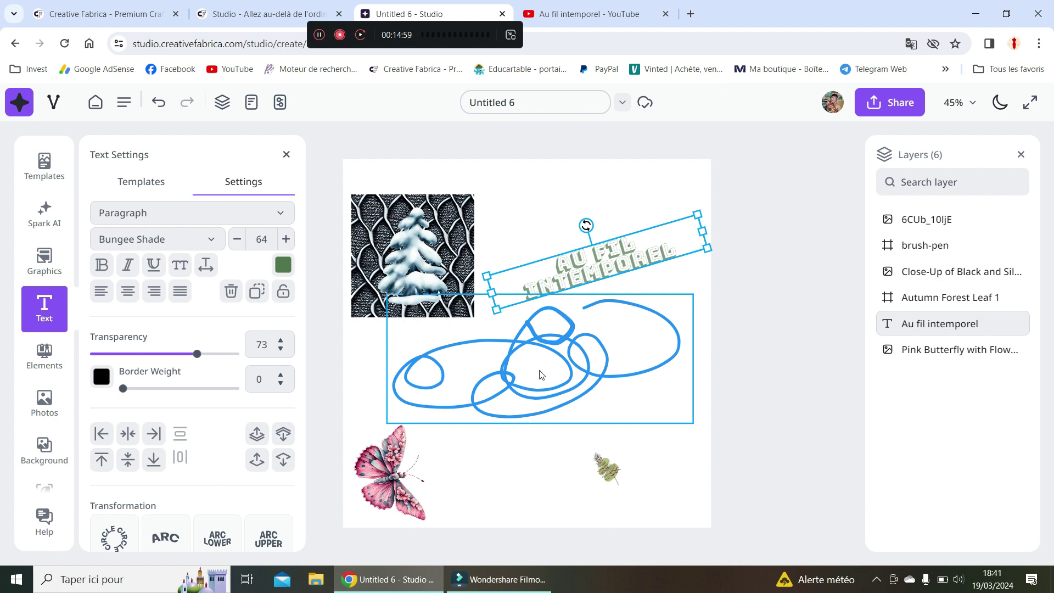
{"action": "left_click", "coordinate": [286, 155]}
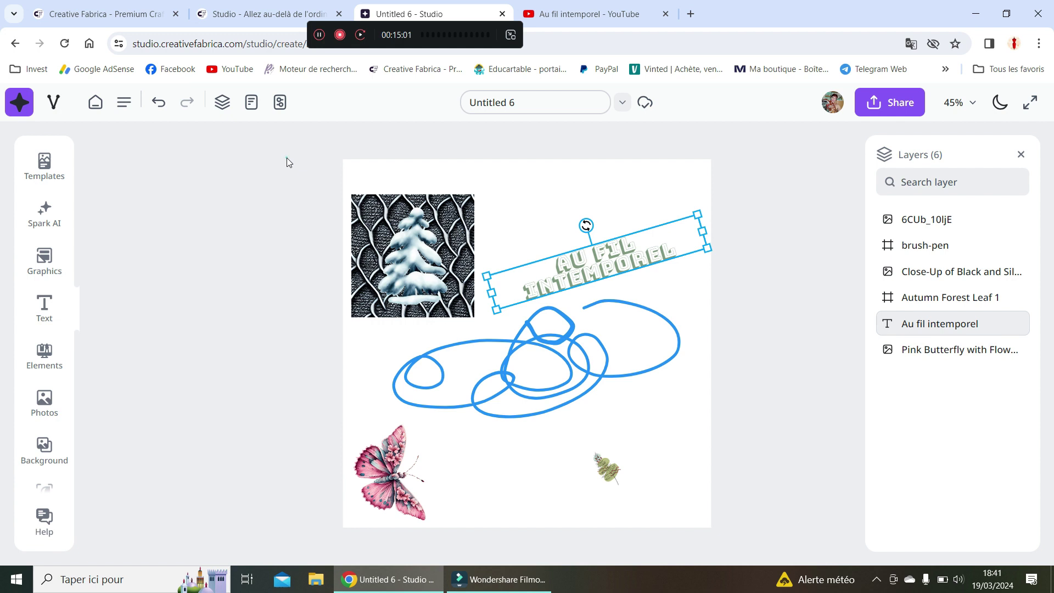
Review the design's share and download options, including the PNG, JPG and PDF formats, without downloading anything.
{"action": "left_click", "coordinate": [893, 108]}
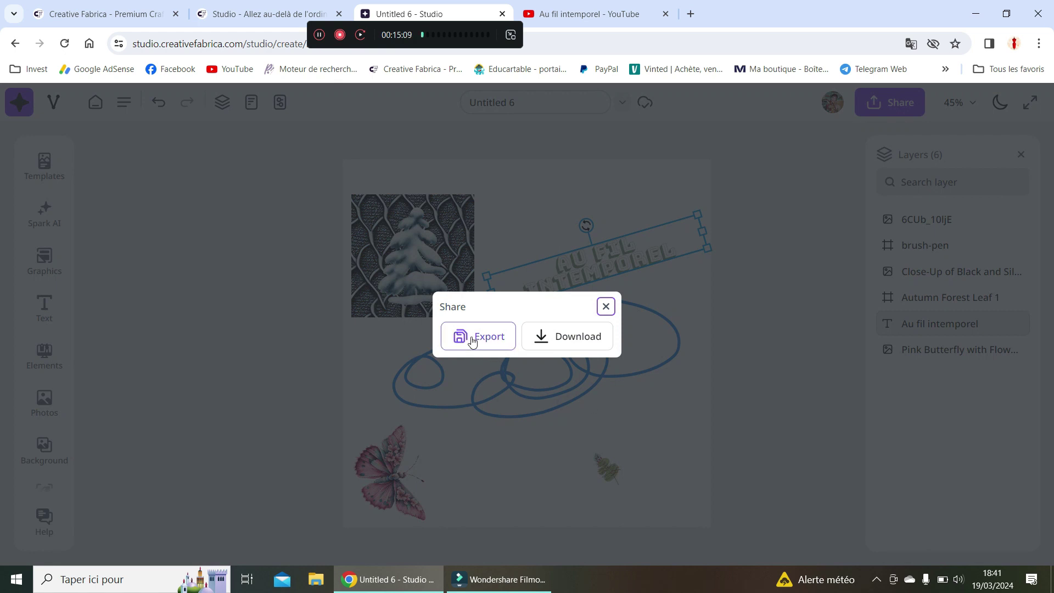
{"action": "left_click", "coordinate": [565, 336]}
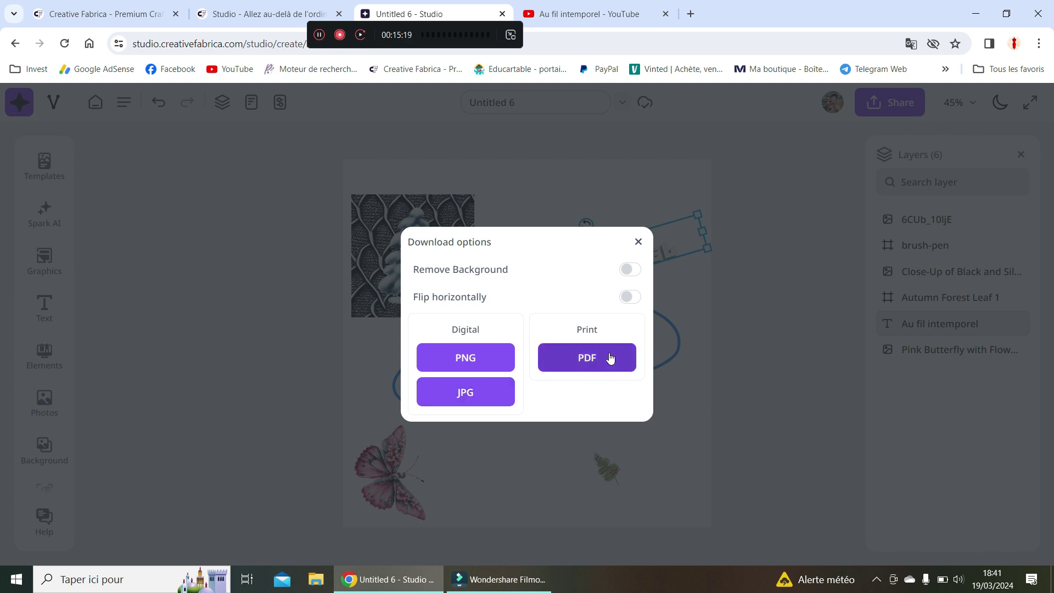
{"action": "left_click", "coordinate": [638, 242]}
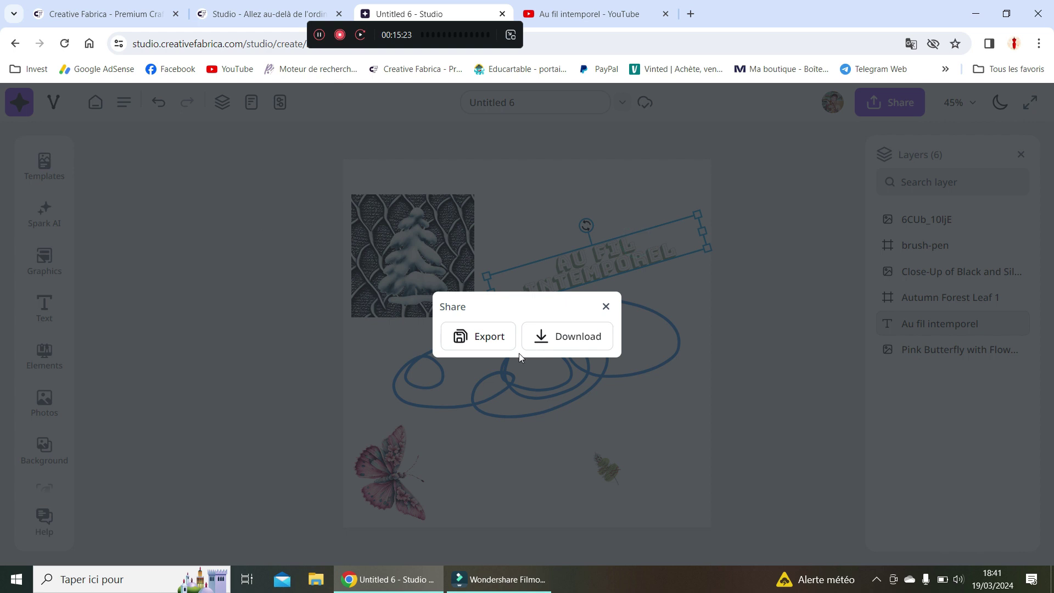
{"action": "left_click", "coordinate": [606, 306]}
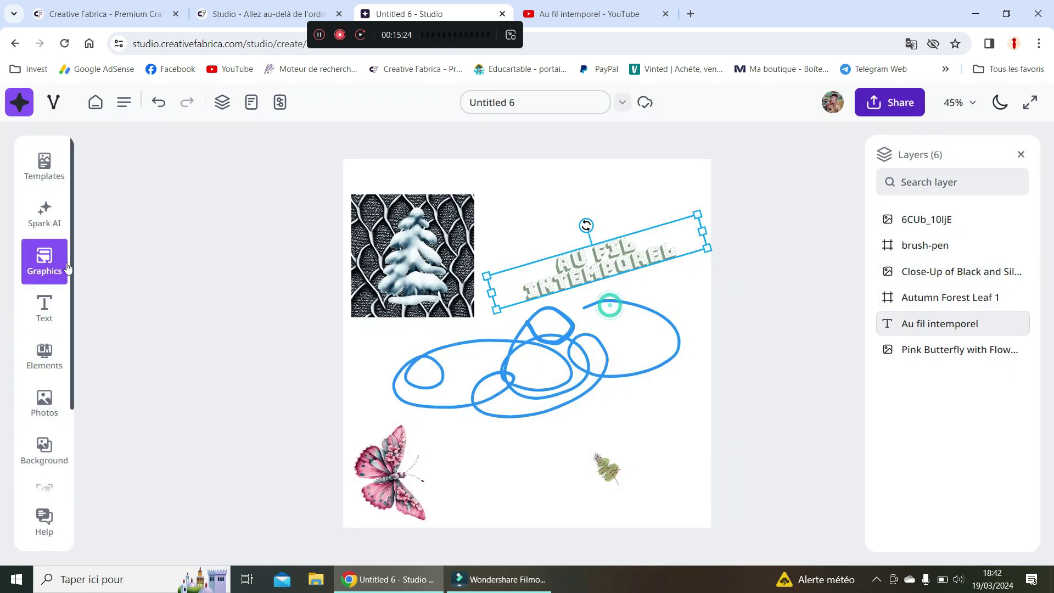
View the Vectorizer page and return to the Studio home page.
{"action": "left_click", "coordinate": [53, 107]}
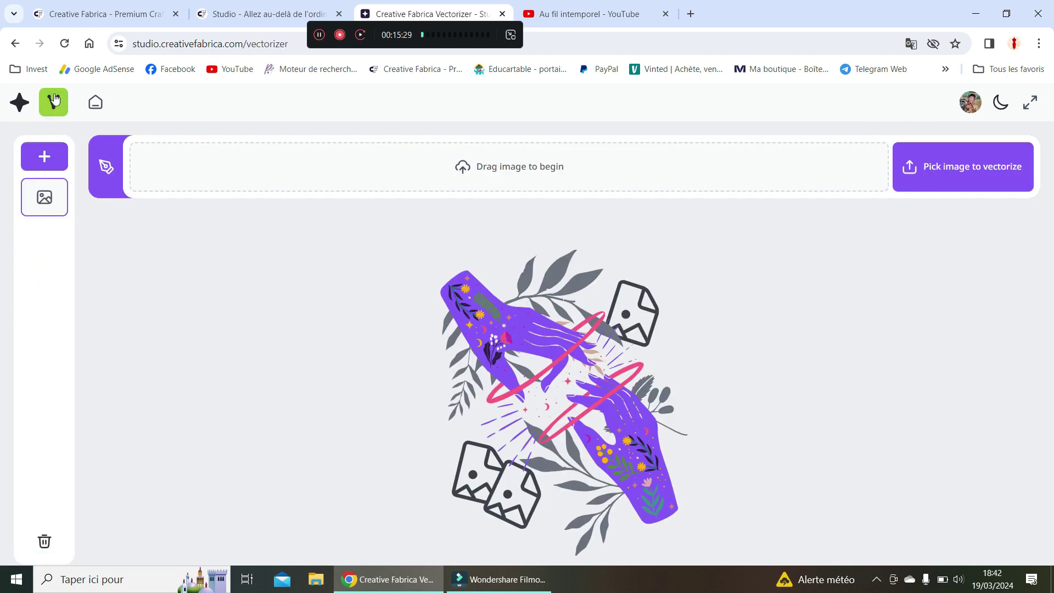
{"action": "mouse_move", "coordinate": [61, 100]}
{"action": "left_click", "coordinate": [23, 105]}
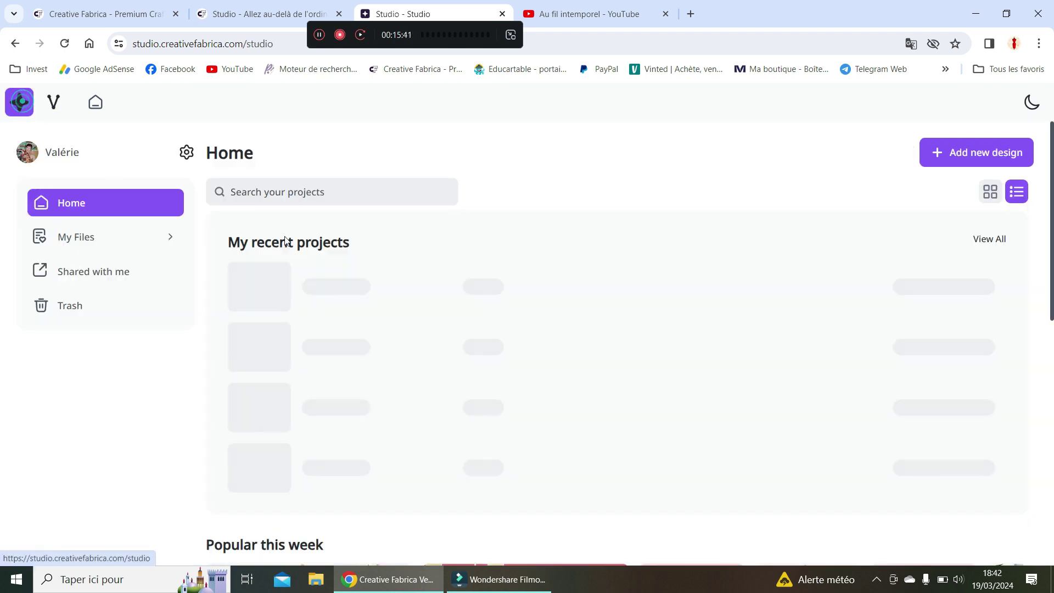
View the recent projects Untitled 4 and Untitled 6 in turn, returning to the Studio home page after each.
{"action": "scroll", "coordinate": [393, 248], "scroll_direction": "down", "scroll_amount": 1}
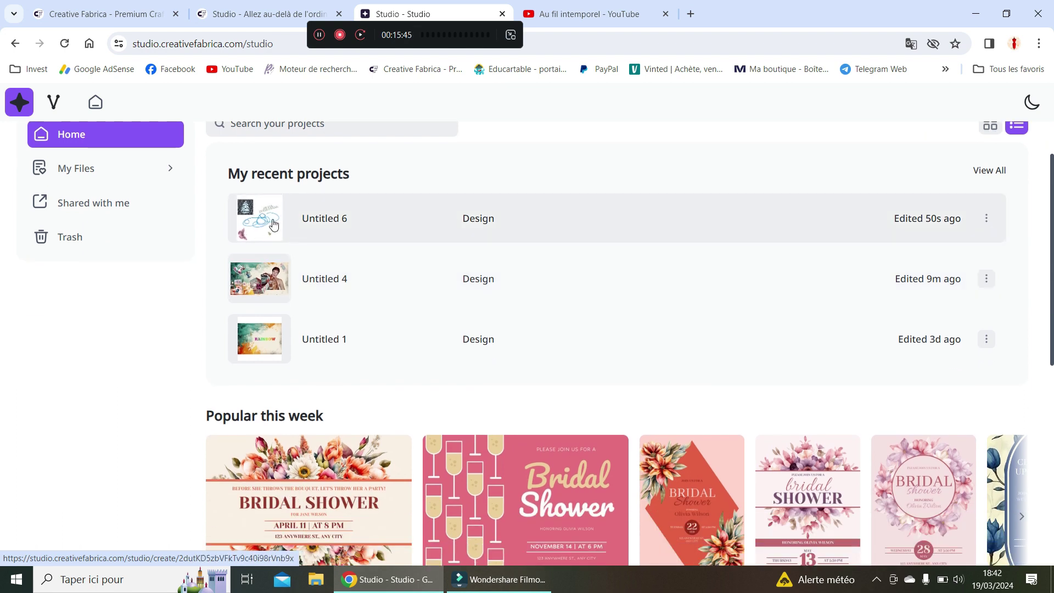
{"action": "left_click", "coordinate": [259, 279]}
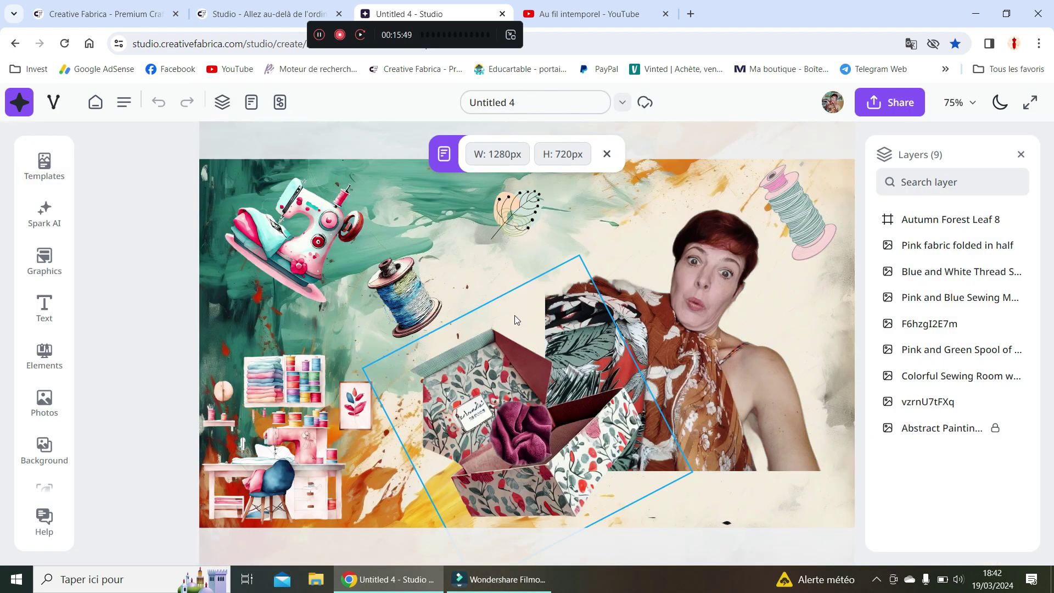
{"action": "left_click", "coordinate": [15, 43]}
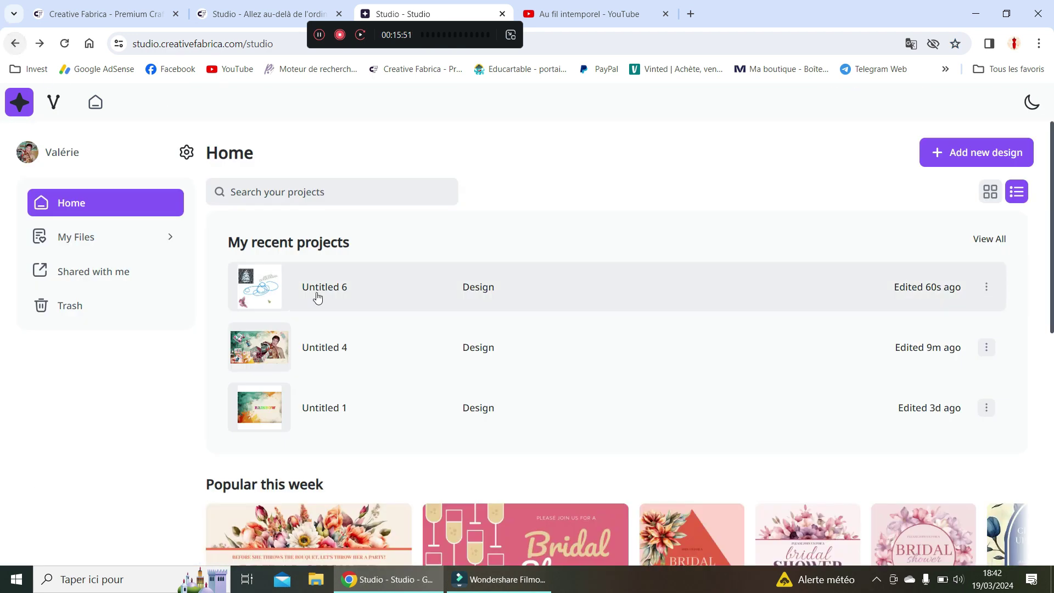
{"action": "left_click", "coordinate": [266, 292]}
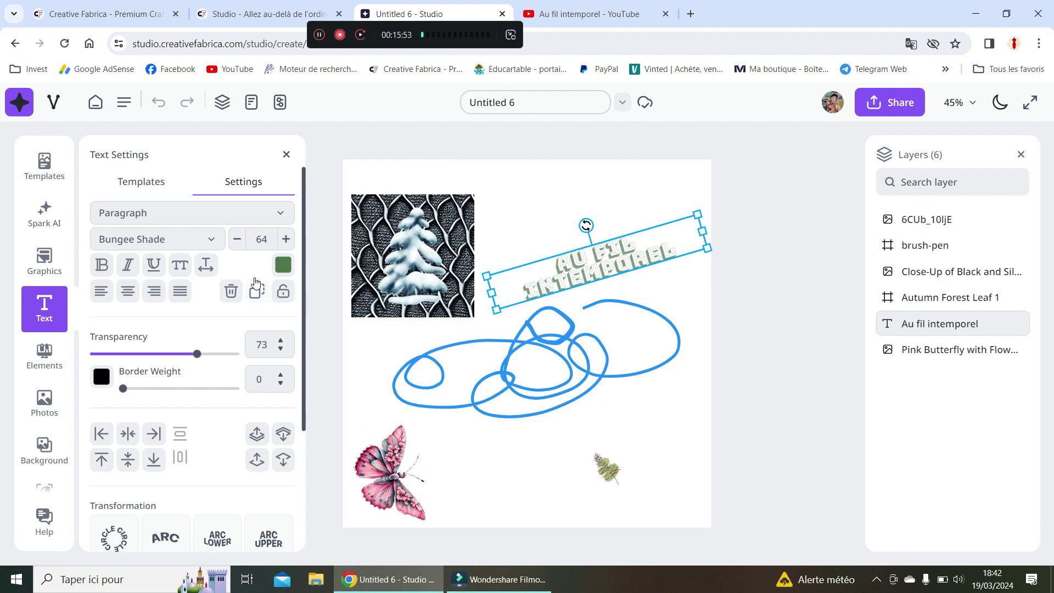
{"action": "left_click", "coordinate": [15, 44]}
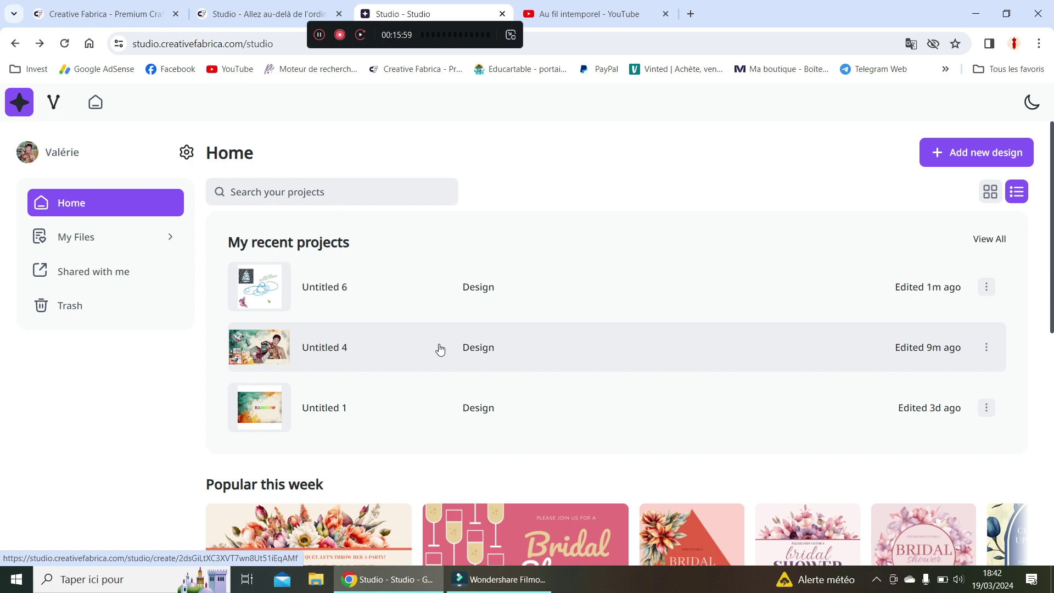
{"action": "scroll", "coordinate": [439, 349], "scroll_direction": "down", "scroll_amount": 4}
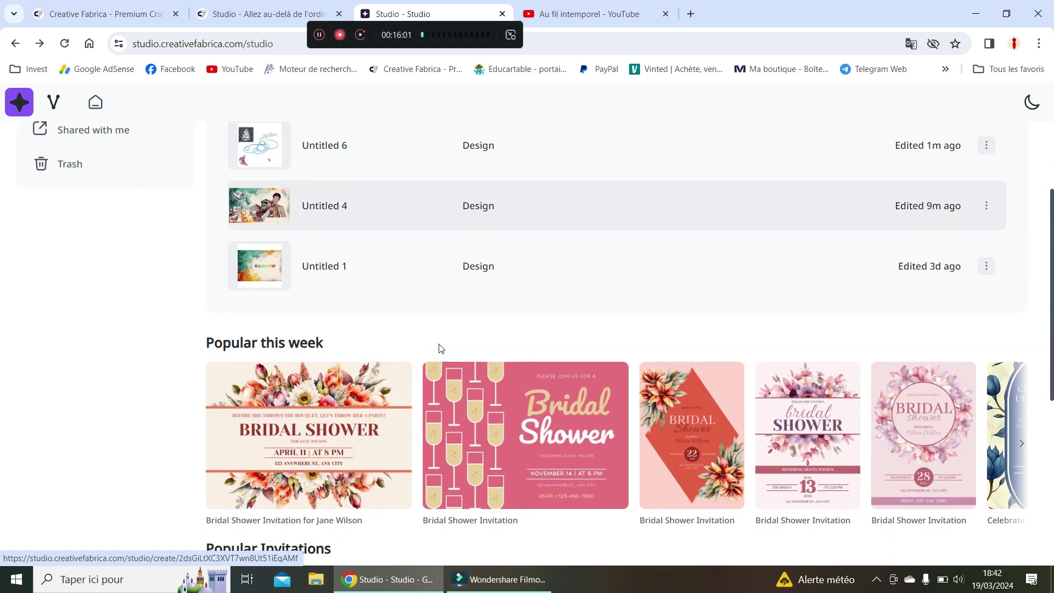
{"action": "scroll", "coordinate": [439, 352], "scroll_direction": "up", "scroll_amount": 4}
Switch to the Au fil intemporel channel on YouTube and open its newest video, about Creative Fabrica.
{"action": "left_click", "coordinate": [573, 23]}
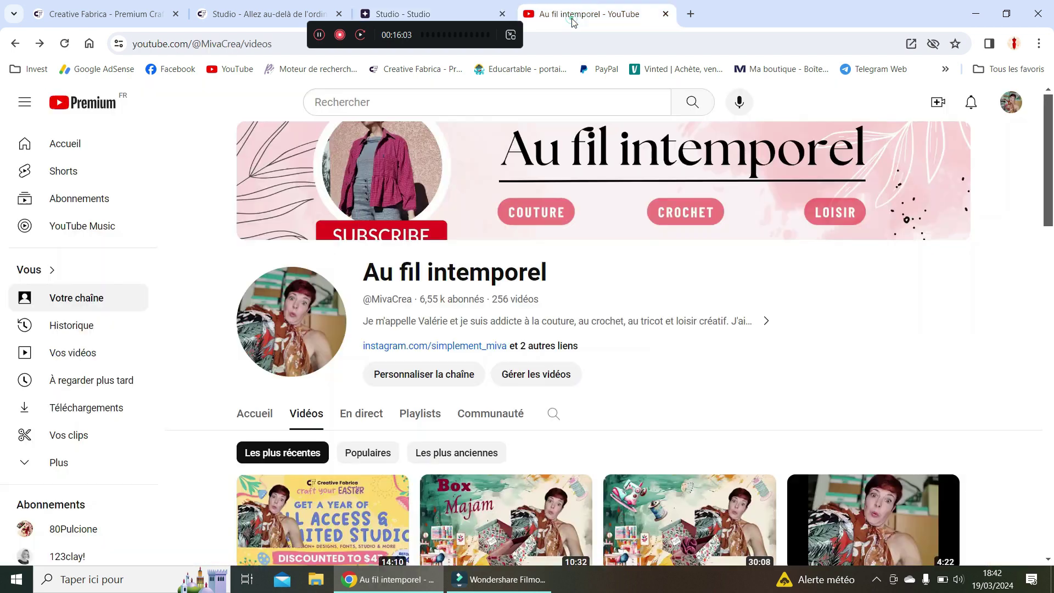
{"action": "scroll", "coordinate": [308, 384], "scroll_direction": "down", "scroll_amount": 2}
{"action": "left_click", "coordinate": [308, 415]}
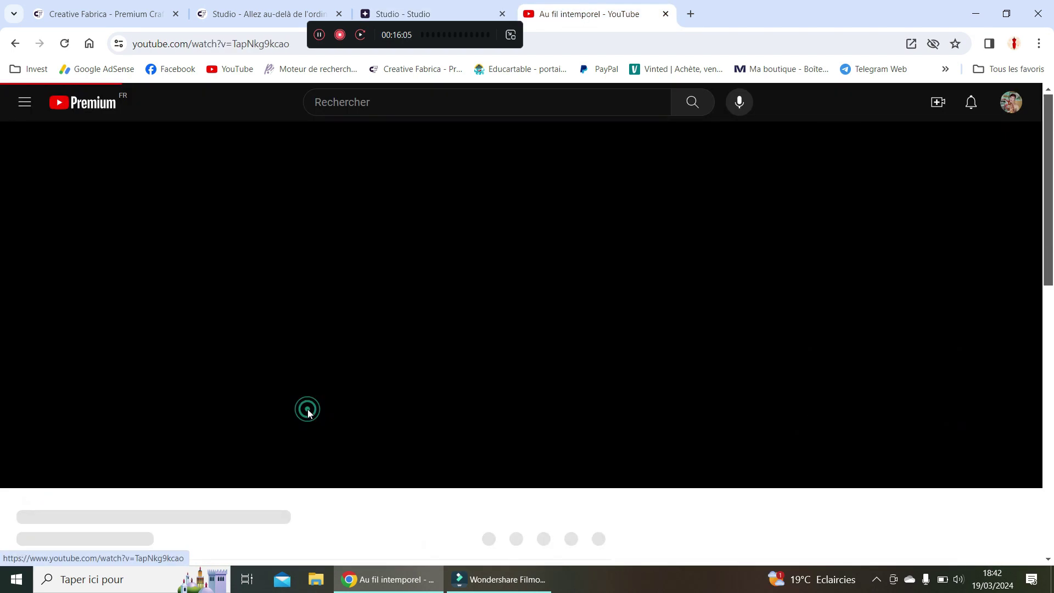
Expand the video's description and highlight the line containing the Creative Fabrica referral link.
{"action": "scroll", "coordinate": [155, 516], "scroll_direction": "down", "scroll_amount": 1}
{"action": "scroll", "coordinate": [156, 516], "scroll_direction": "down", "scroll_amount": 4}
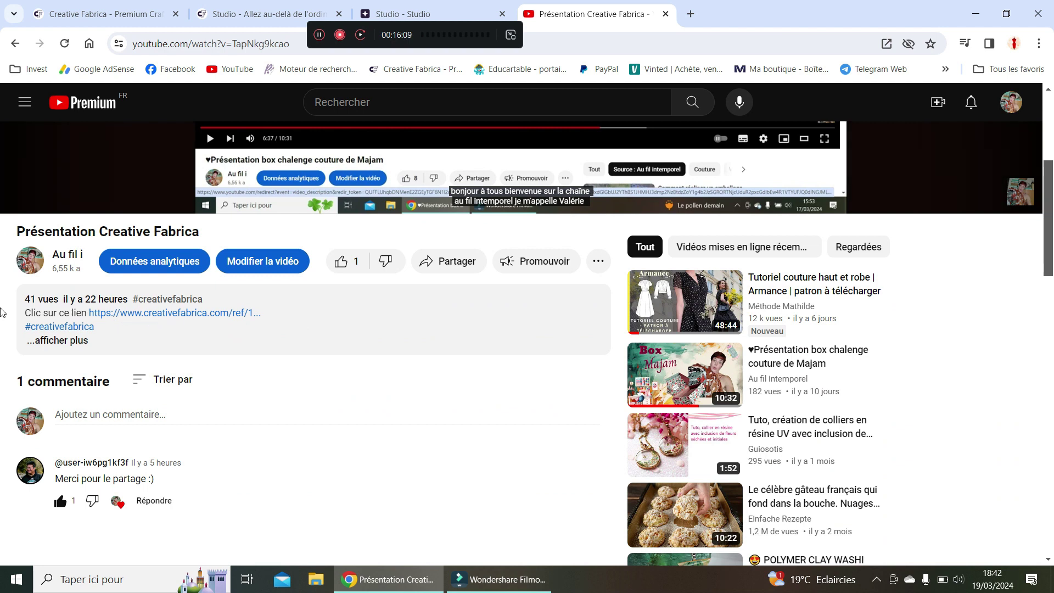
{"action": "left_click", "coordinate": [81, 341]}
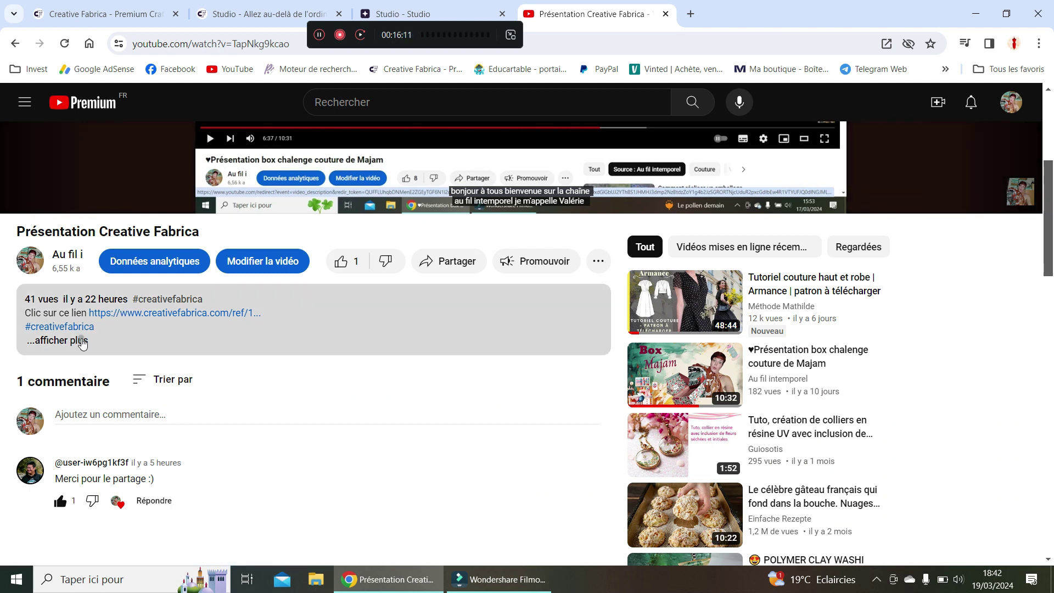
{"action": "left_click_drag", "start_coordinate": [18, 315], "coordinate": [281, 318]}
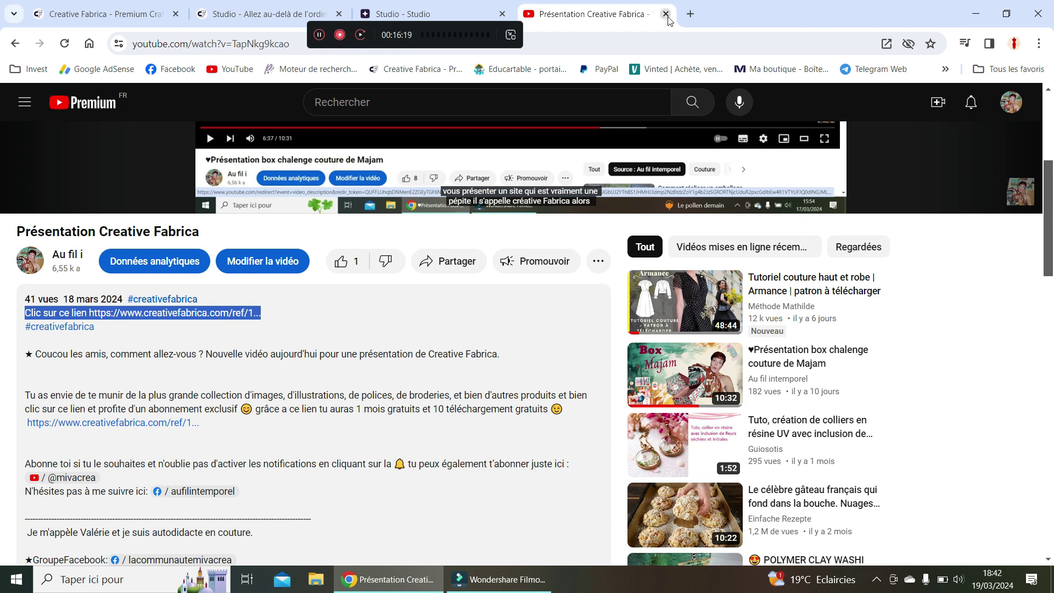
Return to the Creative Fabrica Studio home page and look through the popular templates, invitations and postcards.
{"action": "left_click", "coordinate": [373, 18]}
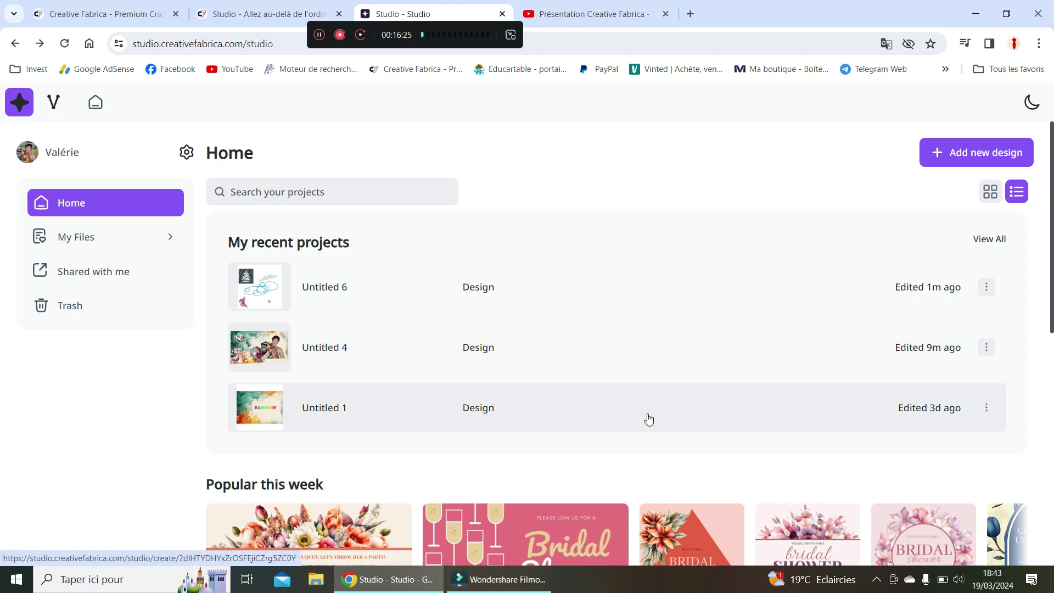
{"action": "scroll", "coordinate": [645, 420], "scroll_direction": "down", "scroll_amount": 3}
{"action": "scroll", "coordinate": [648, 419], "scroll_direction": "down", "scroll_amount": 5}
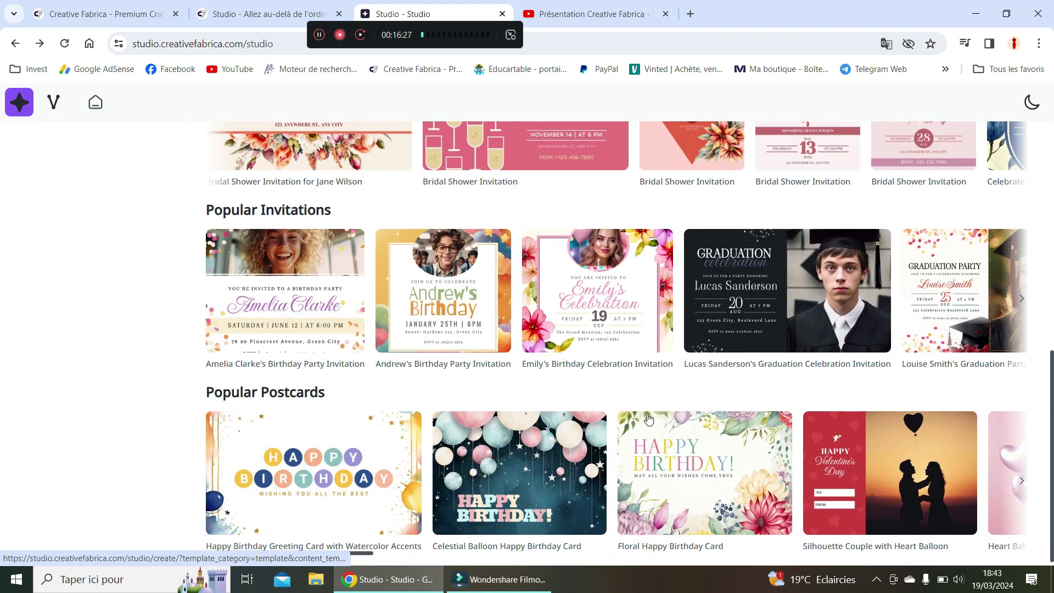
{"action": "scroll", "coordinate": [648, 419], "scroll_direction": "up", "scroll_amount": 8}
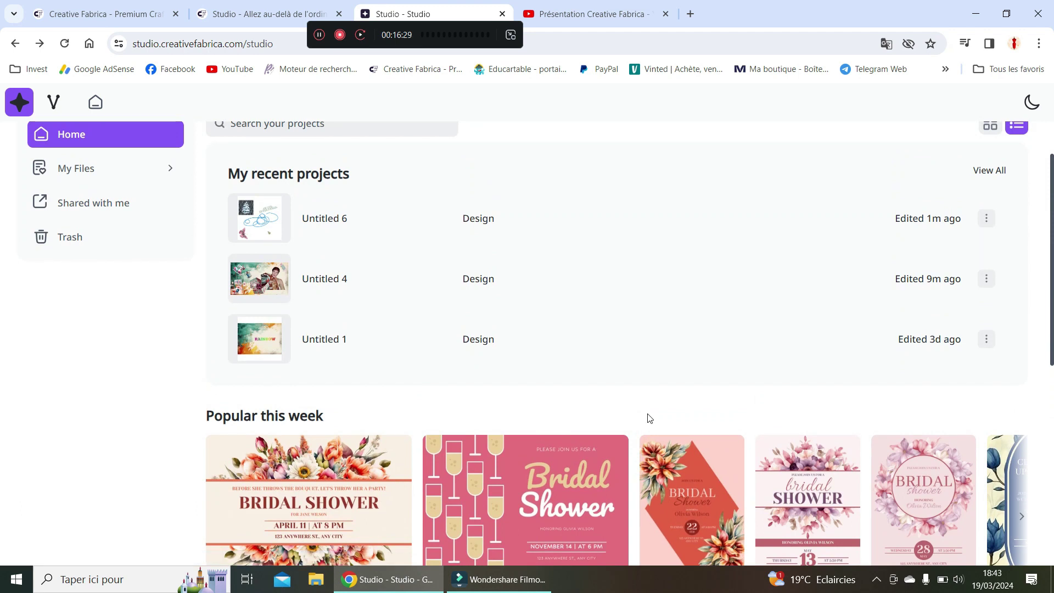